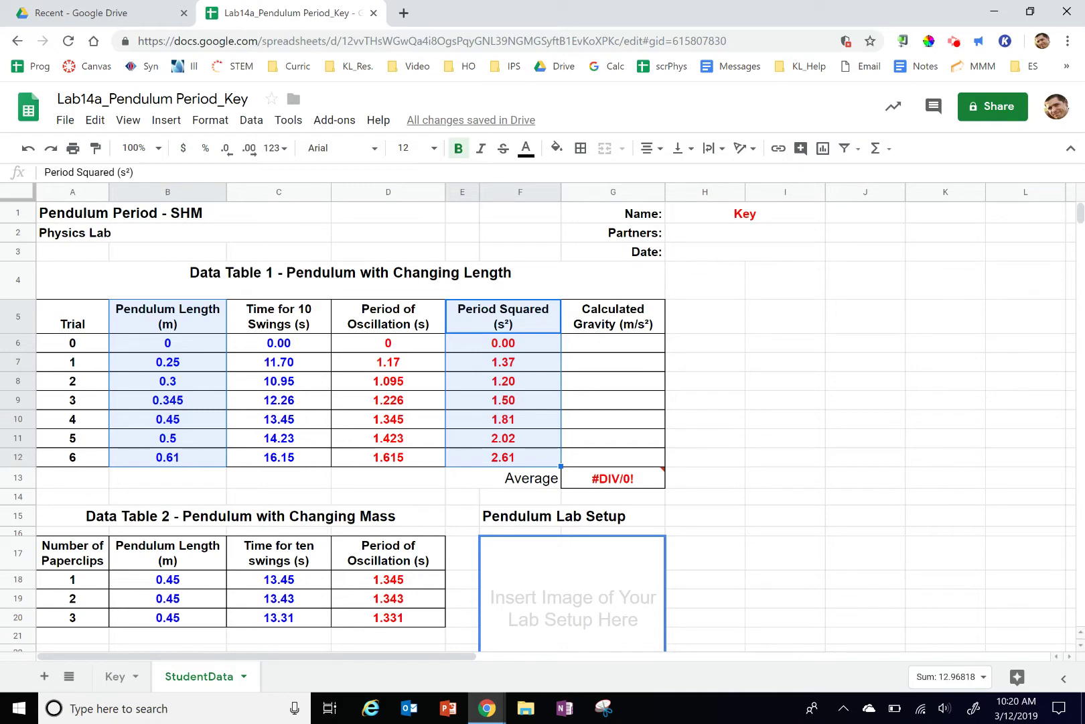
Insert a chart from the pendulum length and time for 10 swings data in B5:C12.
click(704, 381)
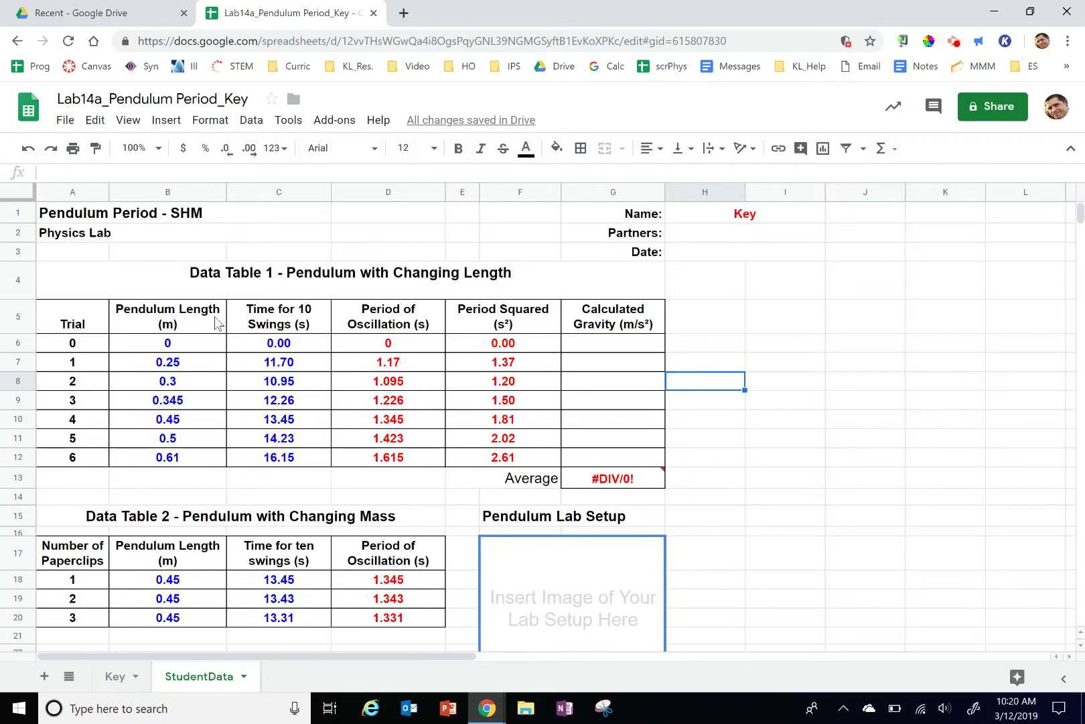
mouse_move(215, 323)
mouse_down()
mouse_move(281, 402)
mouse_move(282, 459)
mouse_up()
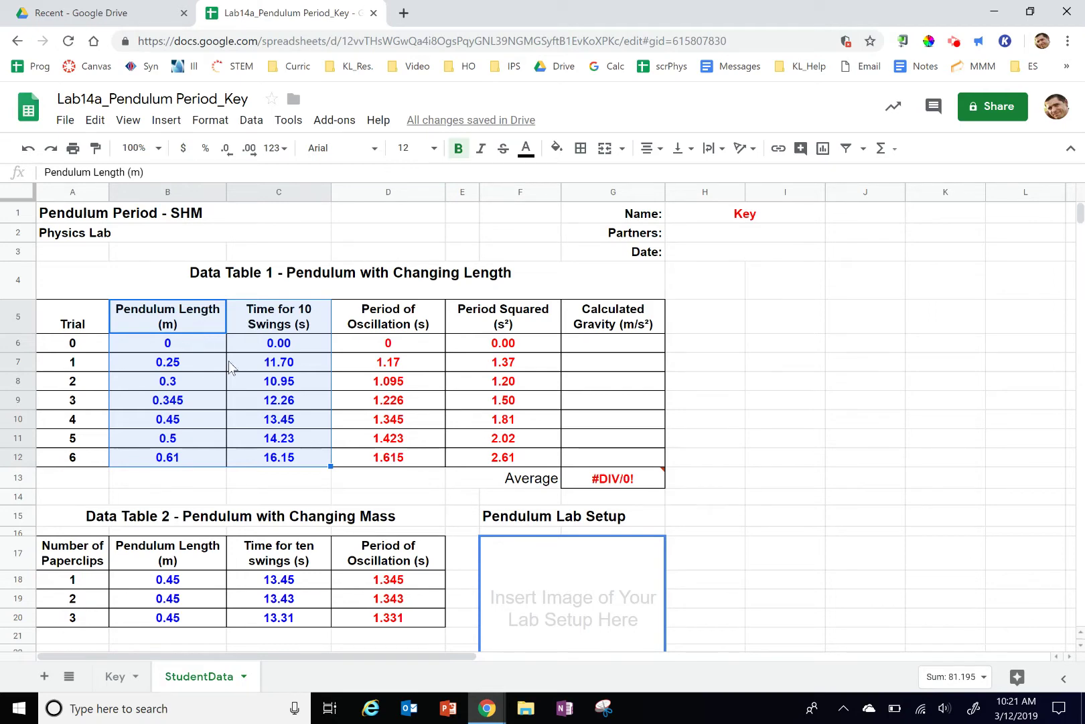
click(166, 120)
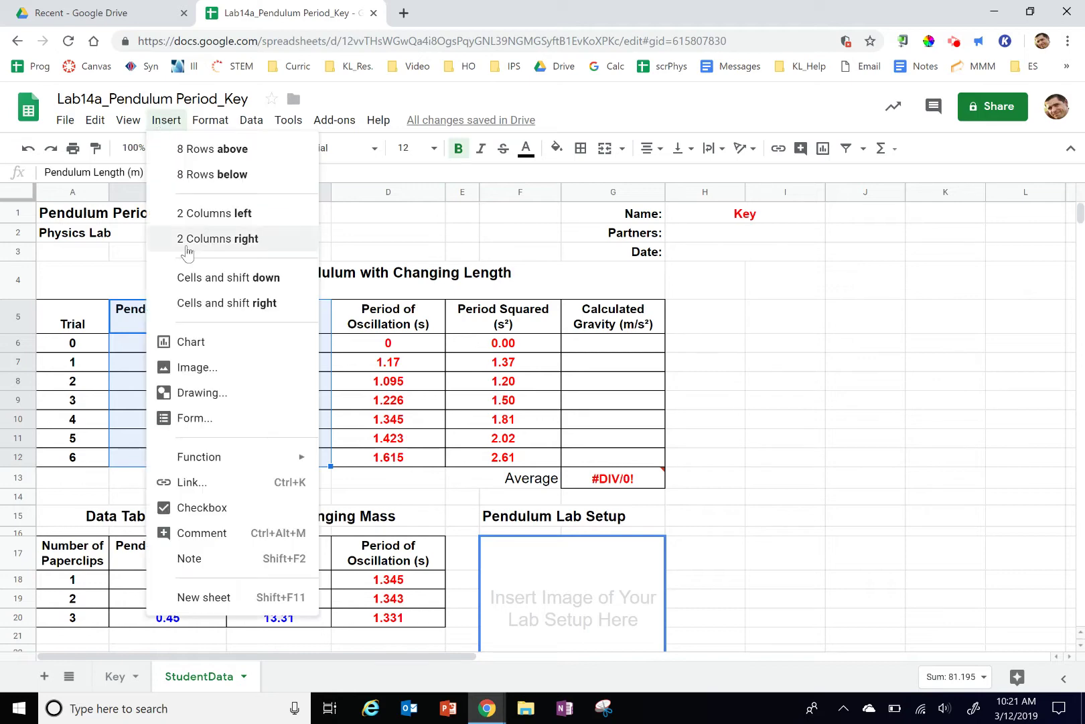
click(195, 341)
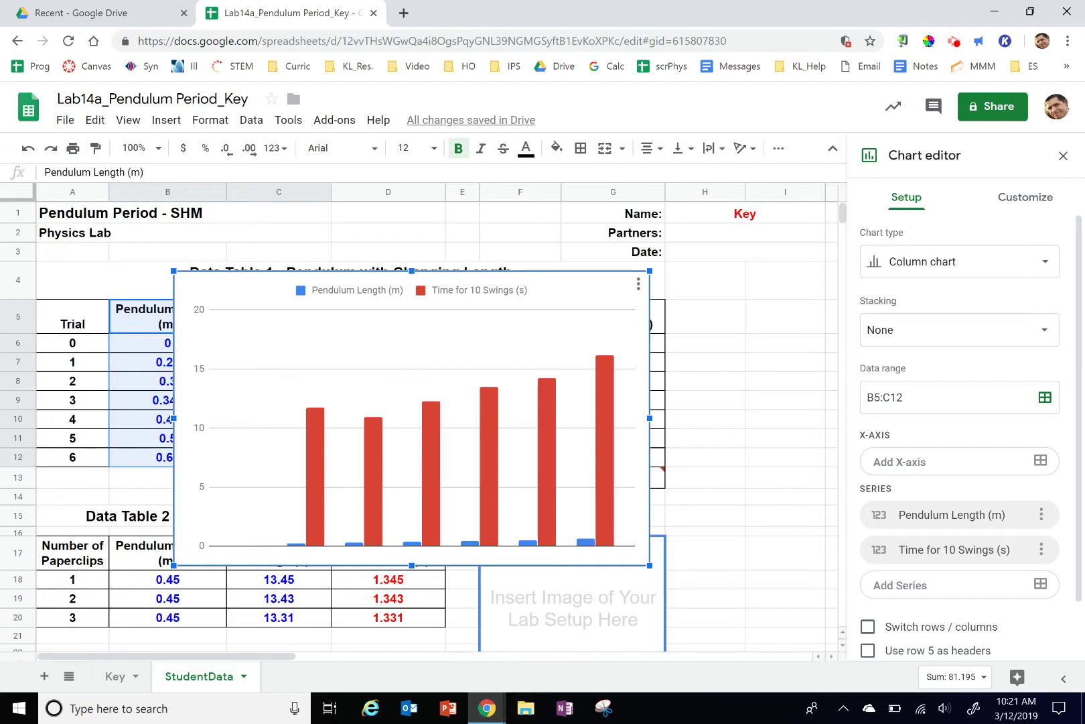
Change the chart type from column to scatter chart.
click(960, 263)
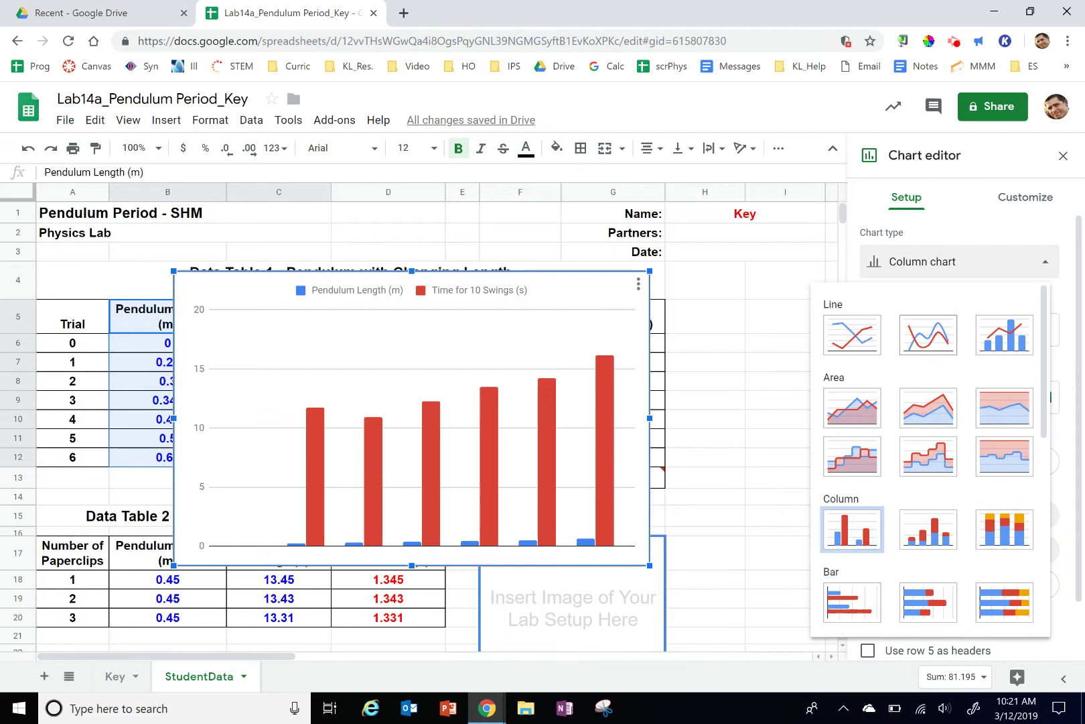
scroll(929, 334, down, 4)
scroll(929, 334, down, 2)
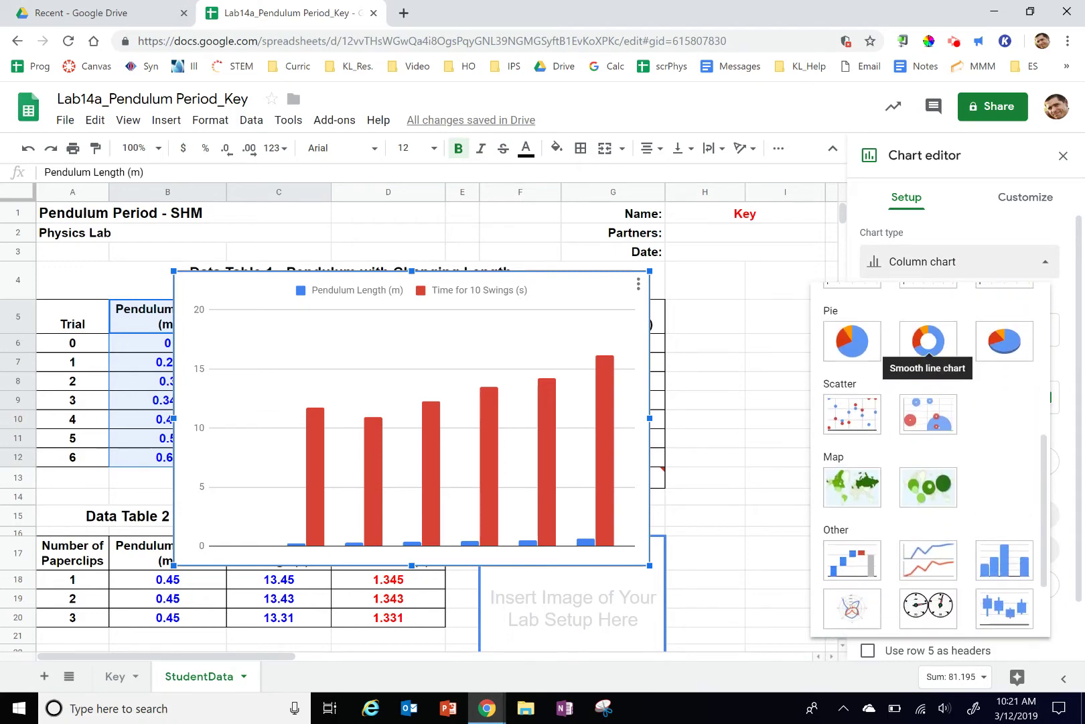
click(853, 414)
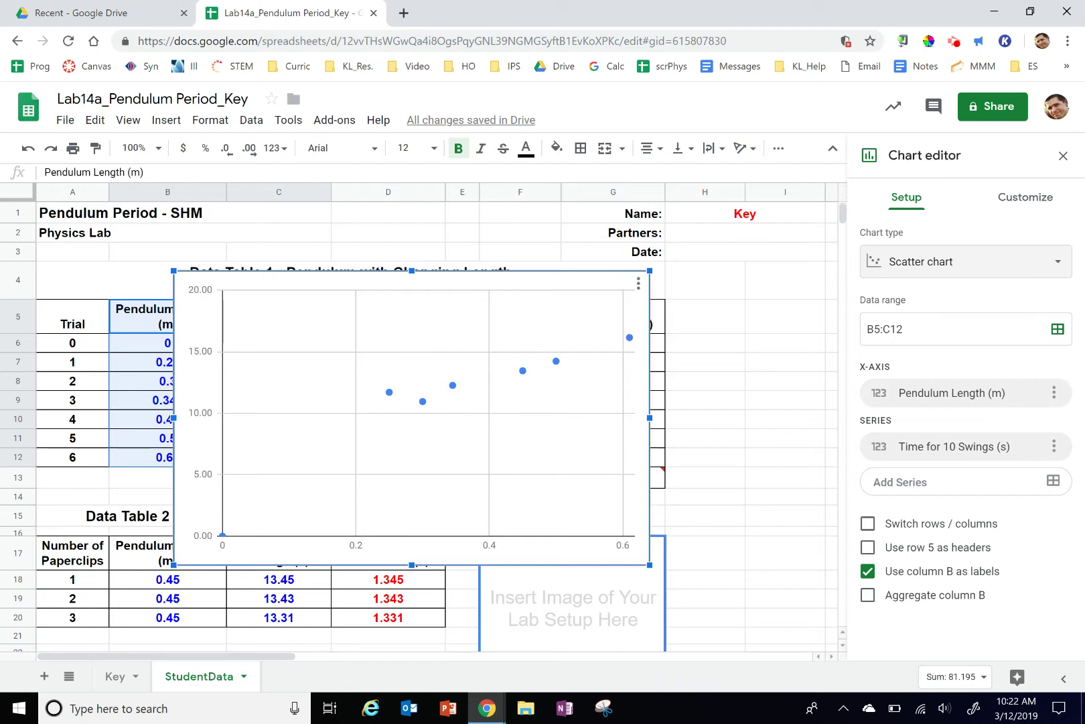
Set the chart title to "How Length affects Pendulum Period".
click(1026, 196)
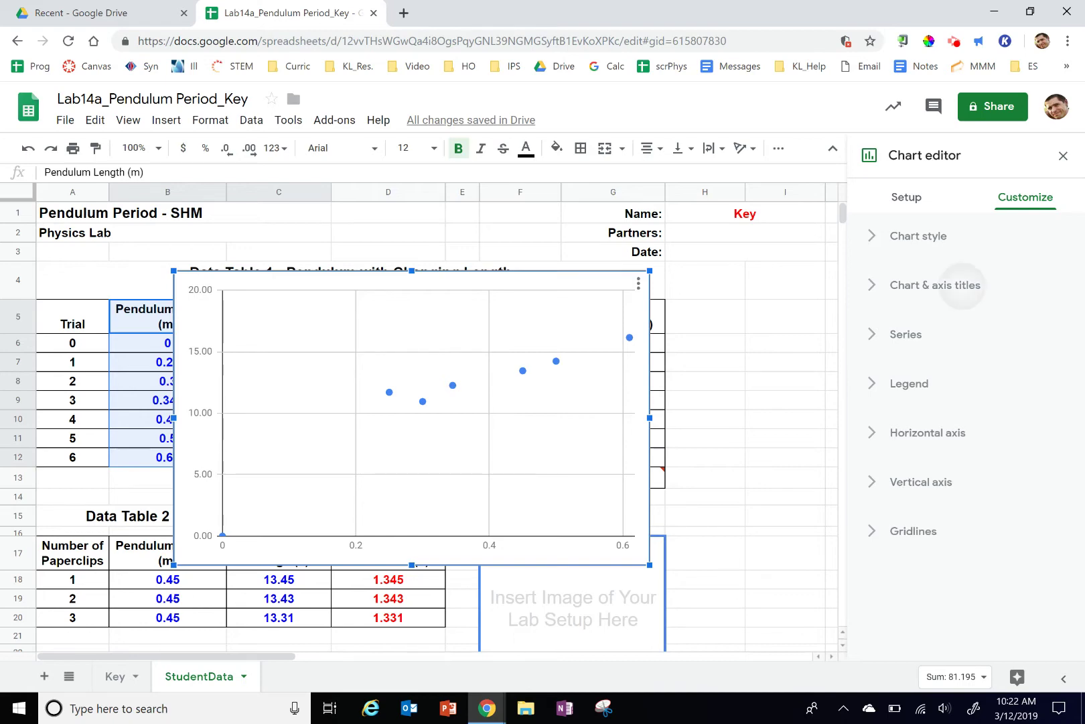
click(936, 285)
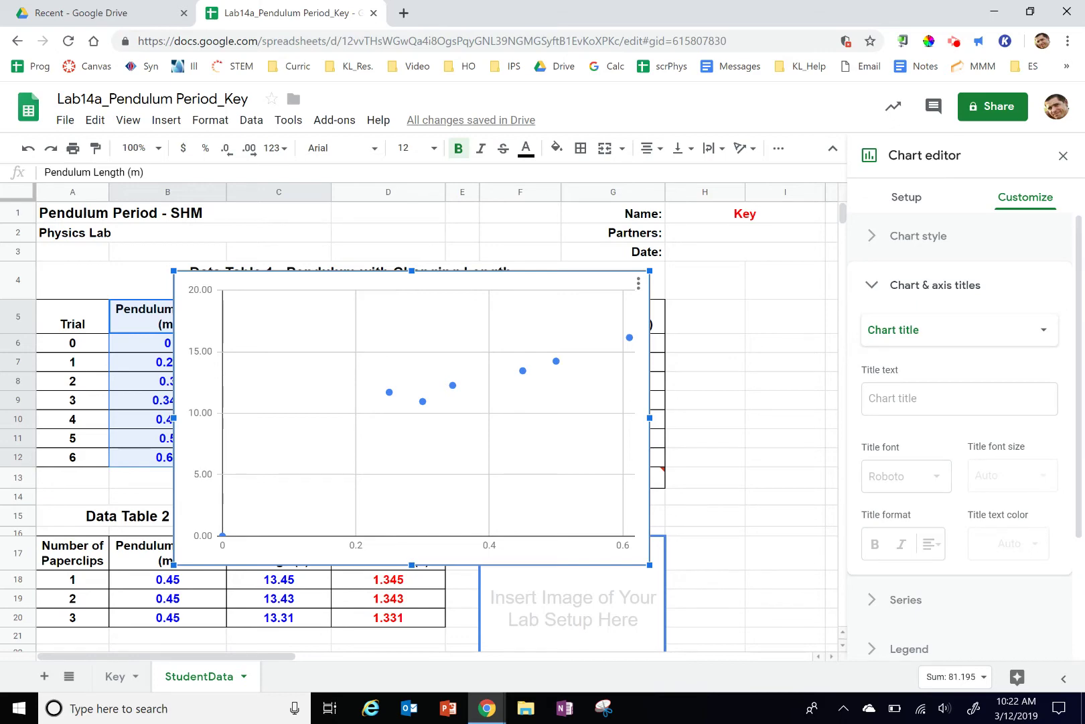
click(960, 397)
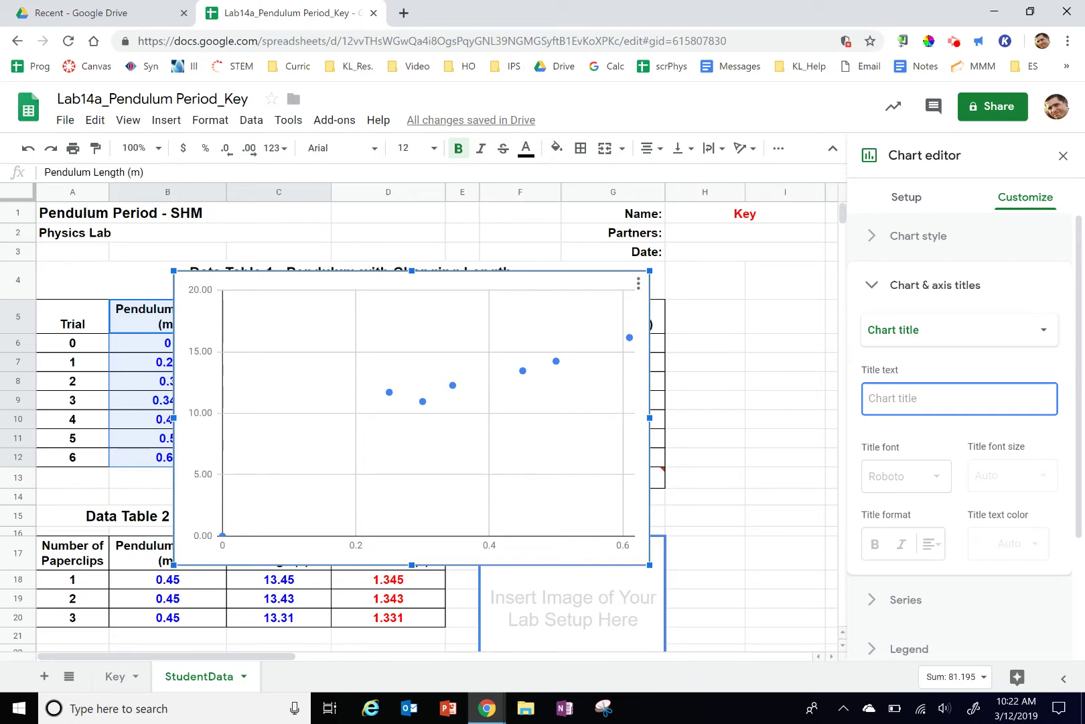
text(How Length affecdt a)
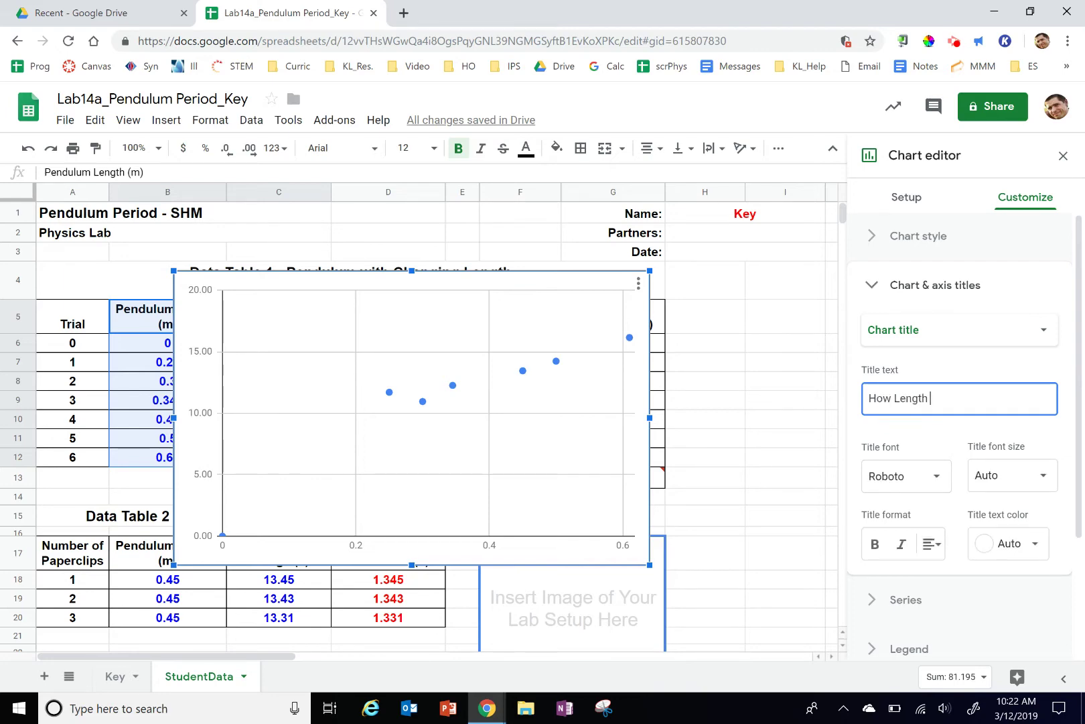
key(BackSpace)
key(BackSpace)
key(BackSpace)
key(BackSpace)
text(ts)
text( Pen)
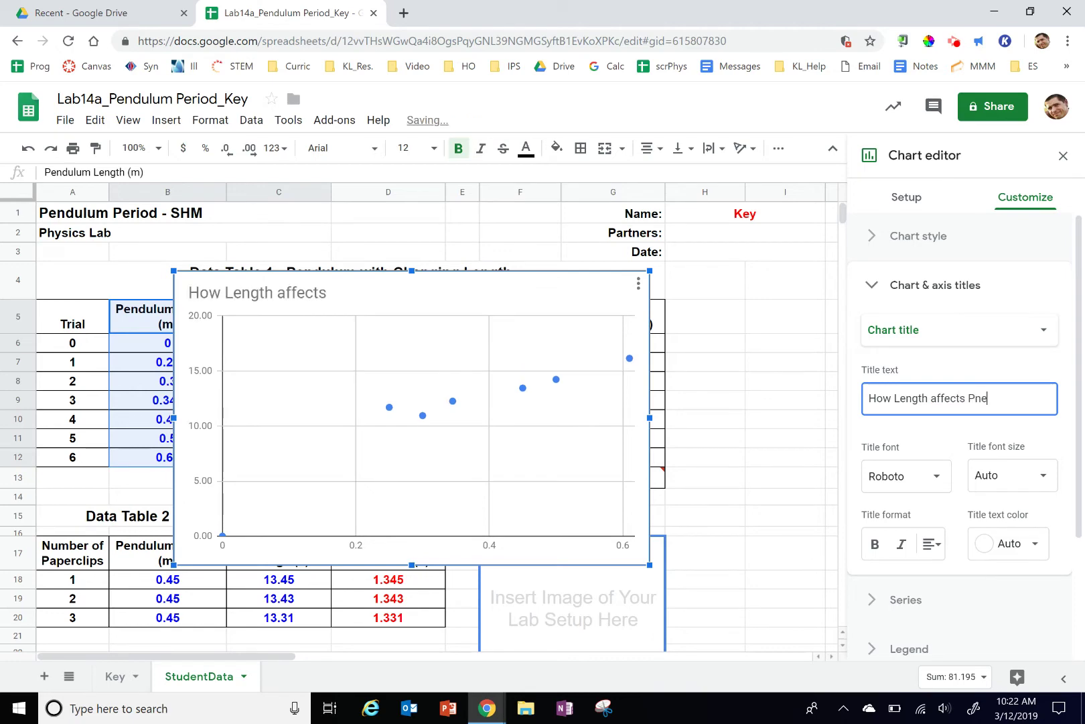
key(BackSpace)
text(ndulum )
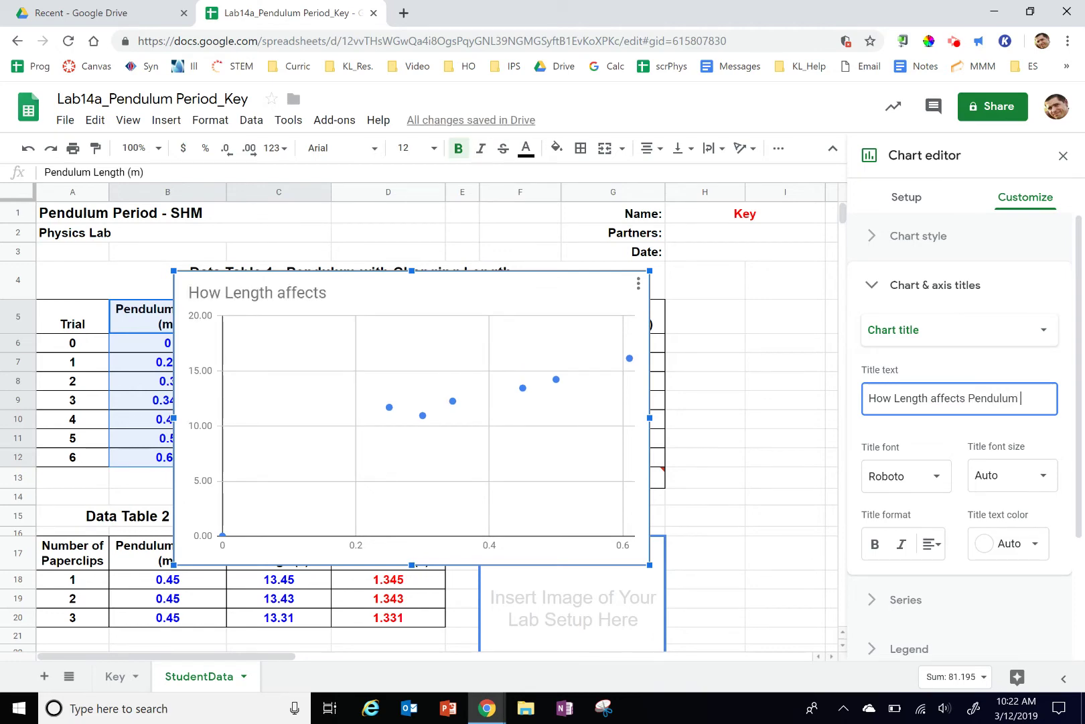
text(Period)
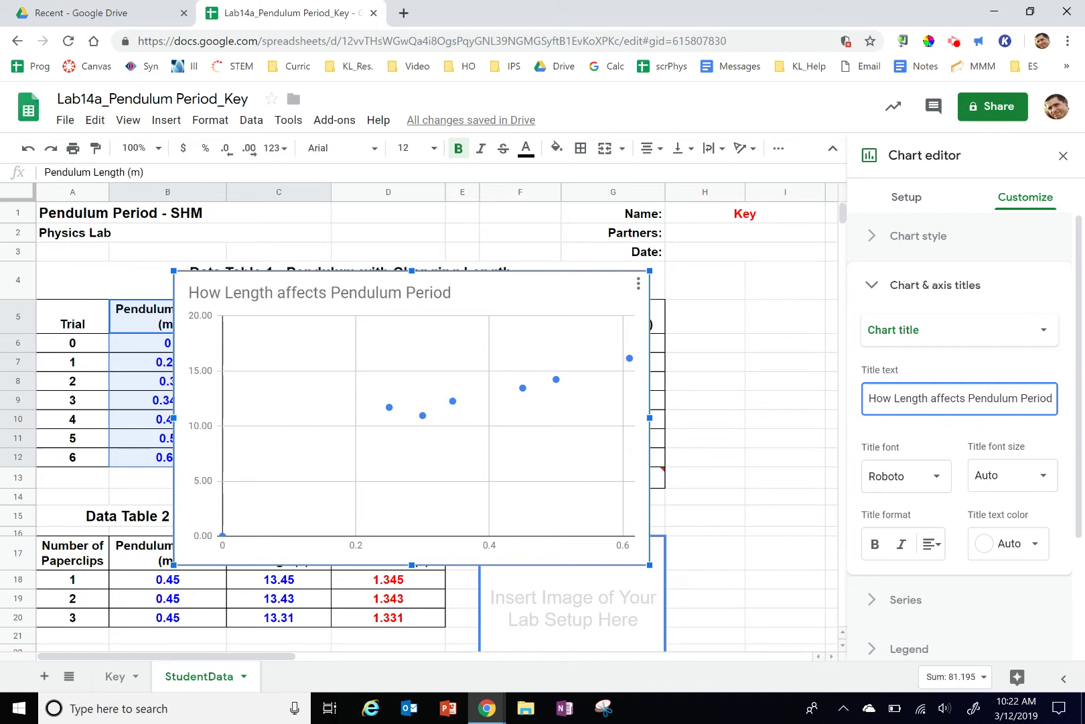
Center the chart title and make it bold.
click(931, 544)
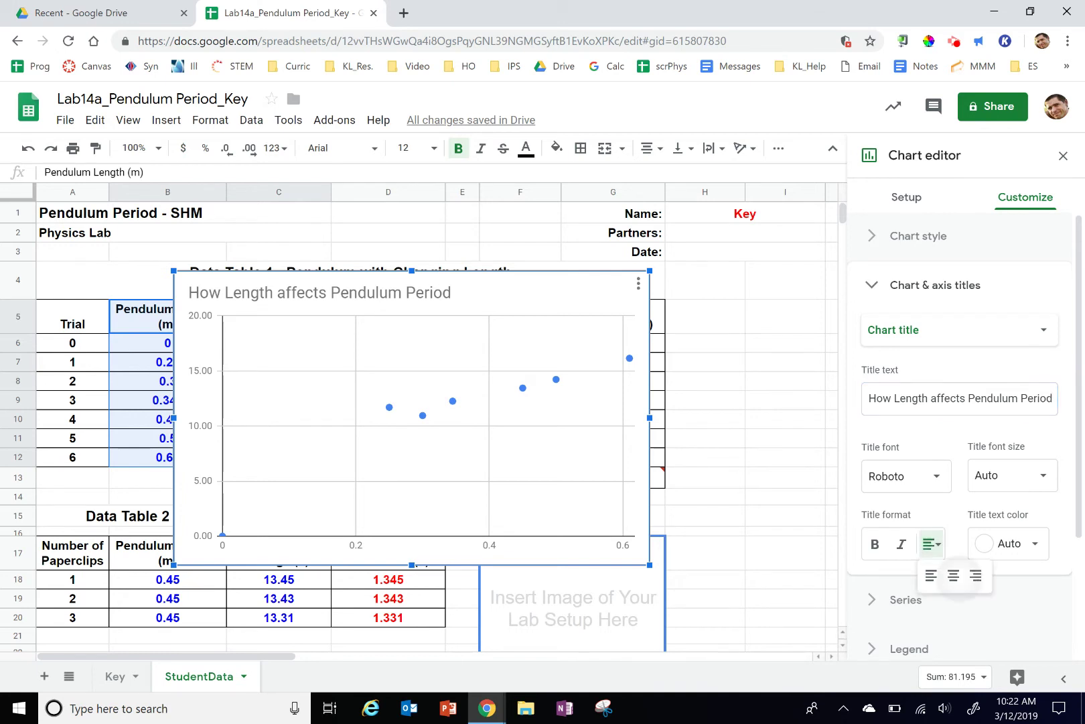
click(952, 566)
click(874, 544)
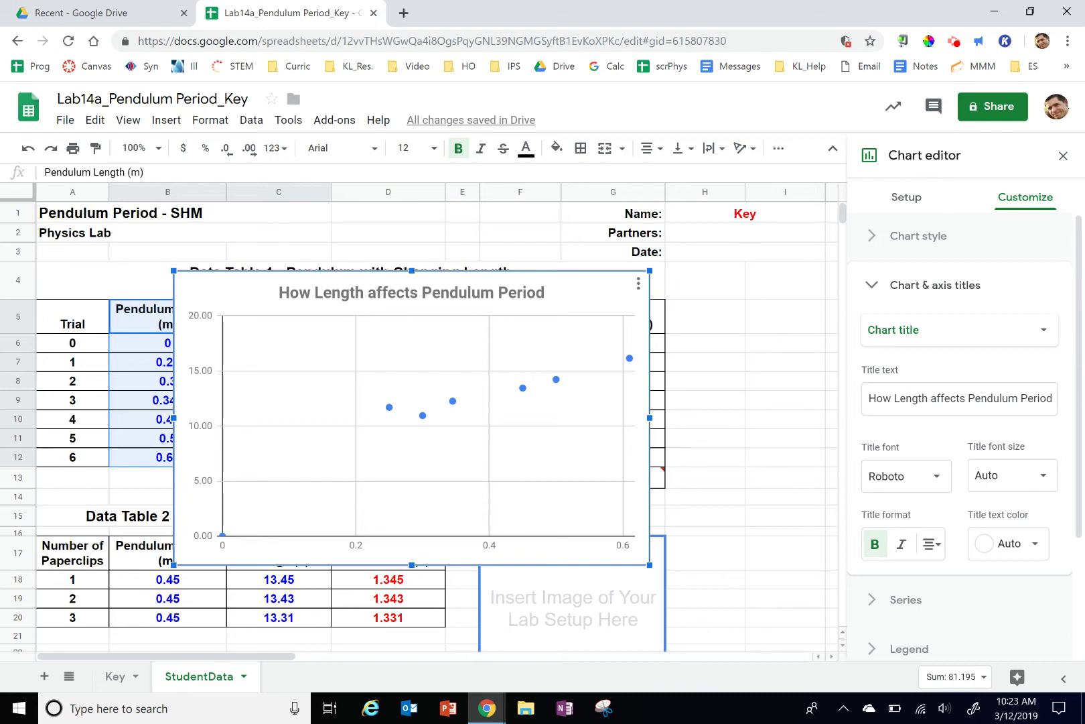
Add the horizontal axis title "Pendulum Length (m)" with a font size of 18.
click(1042, 329)
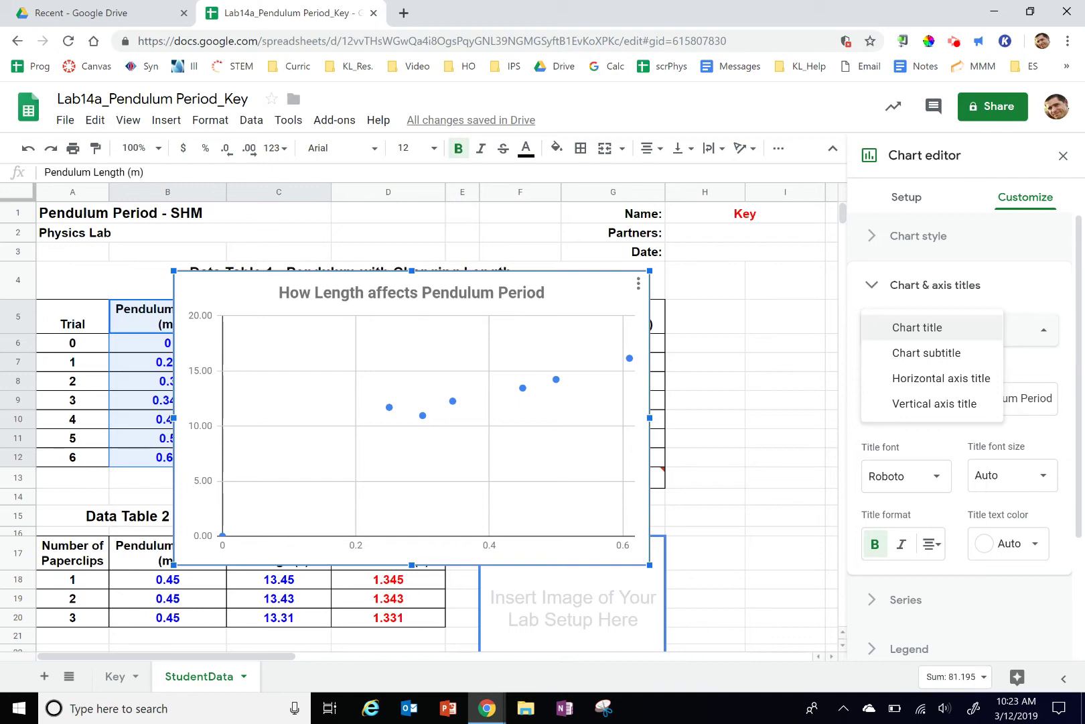
click(942, 378)
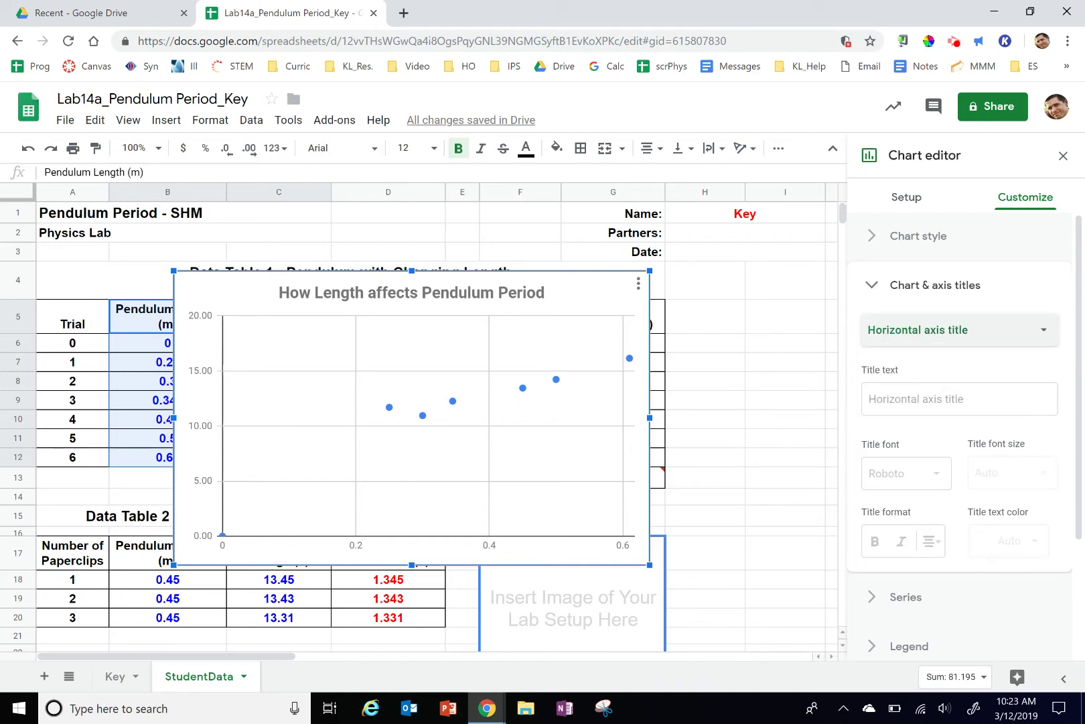
click(959, 398)
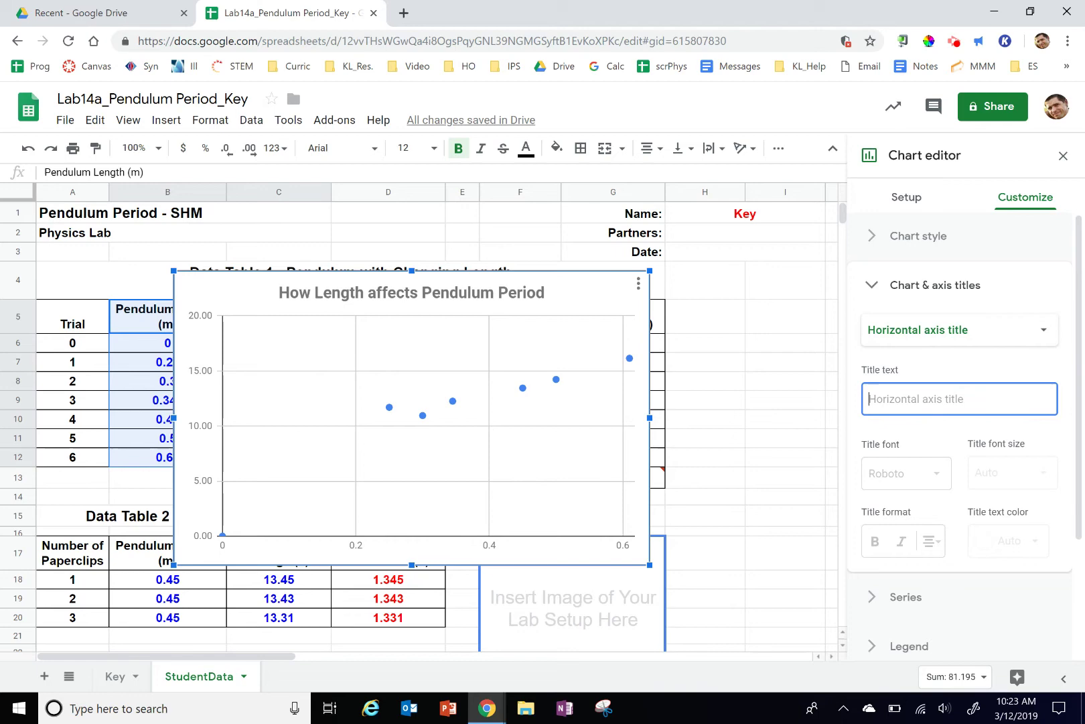
text(Pend)
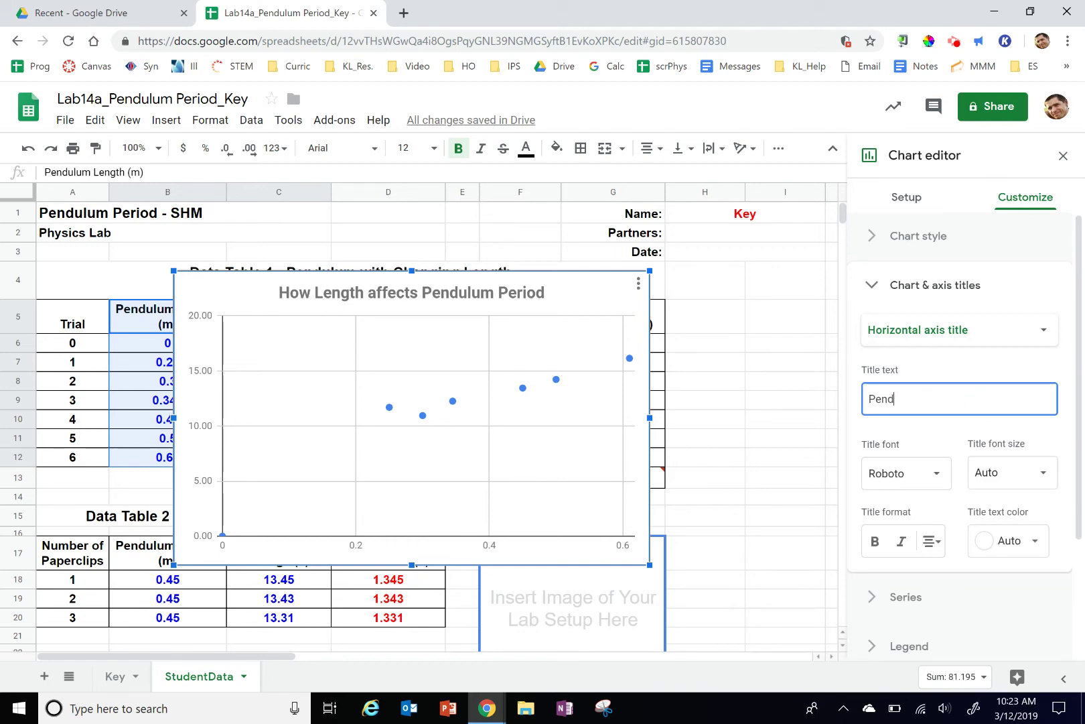
text(ulu)
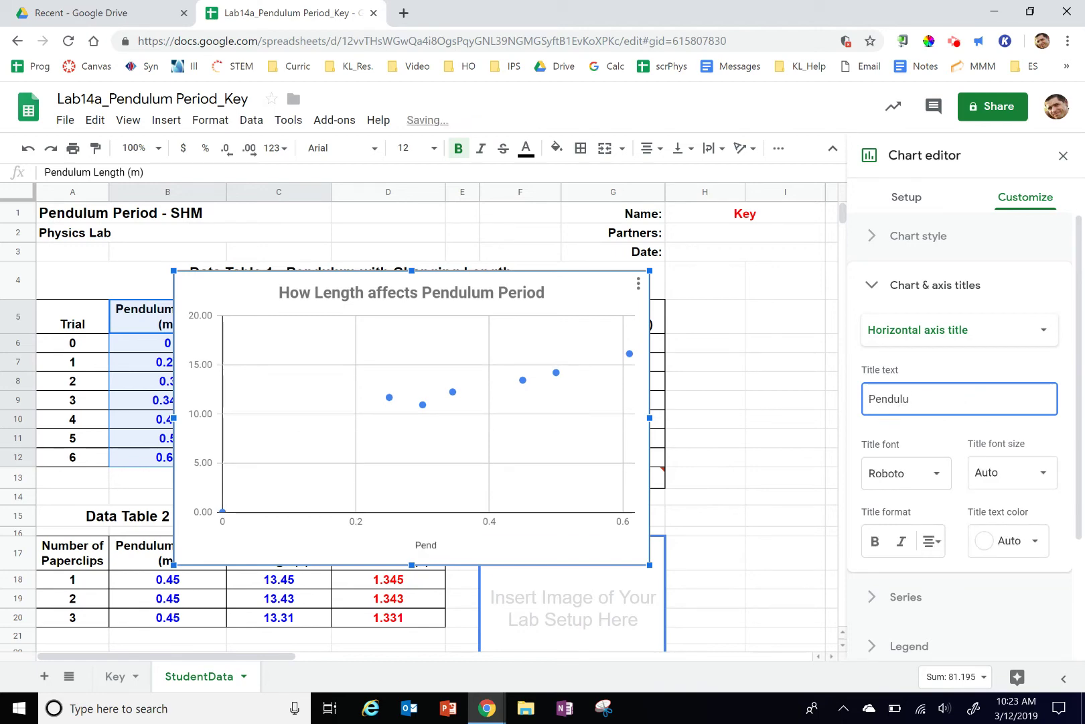
text(m Length)
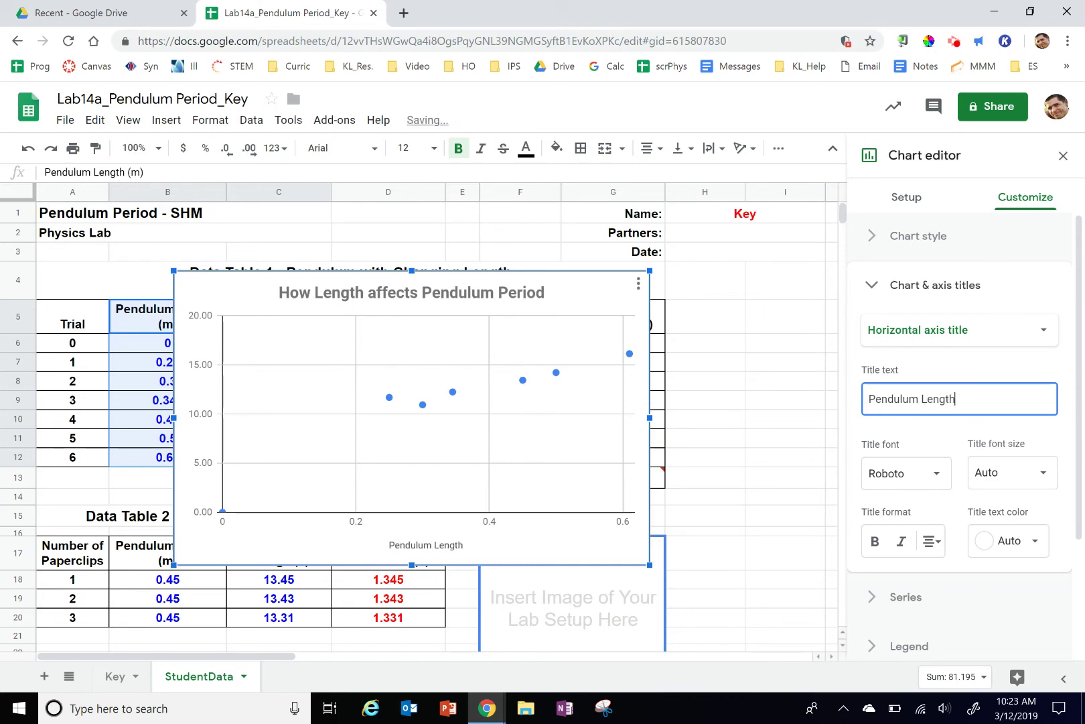
text( (m))
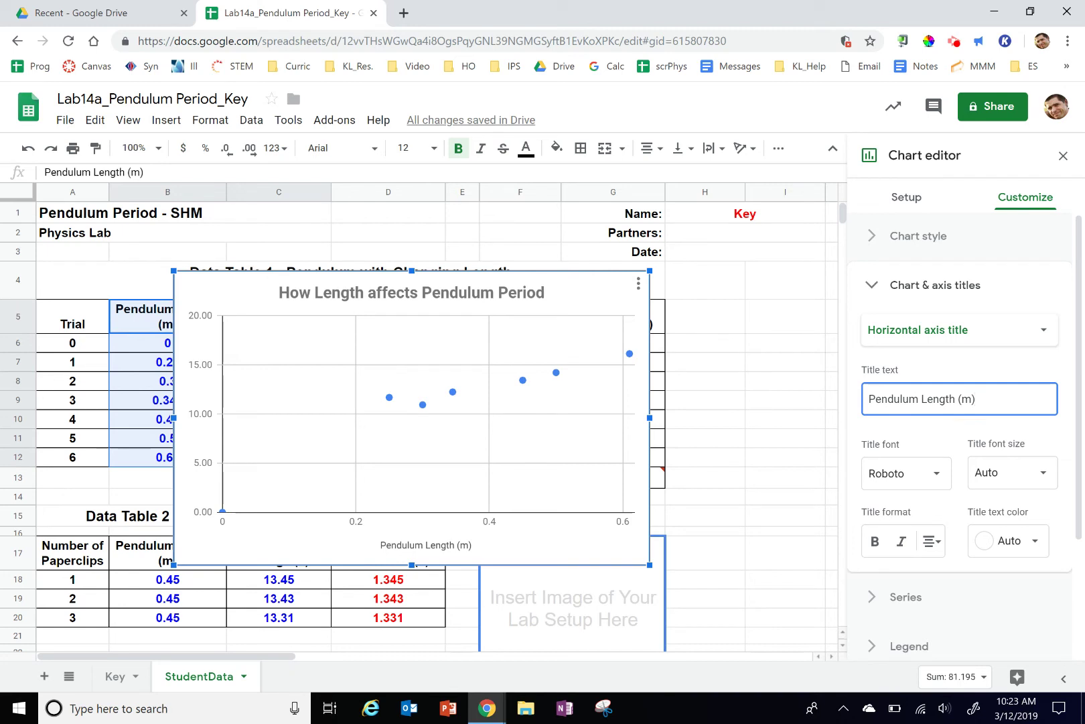
click(991, 472)
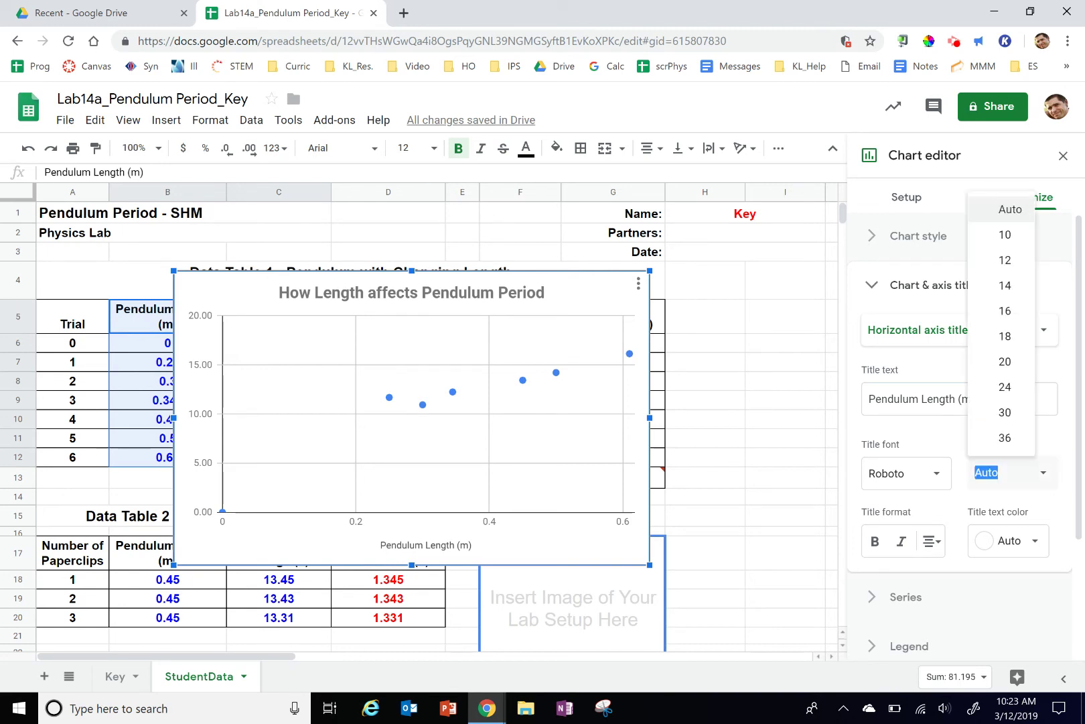
text(18)
key(Return)
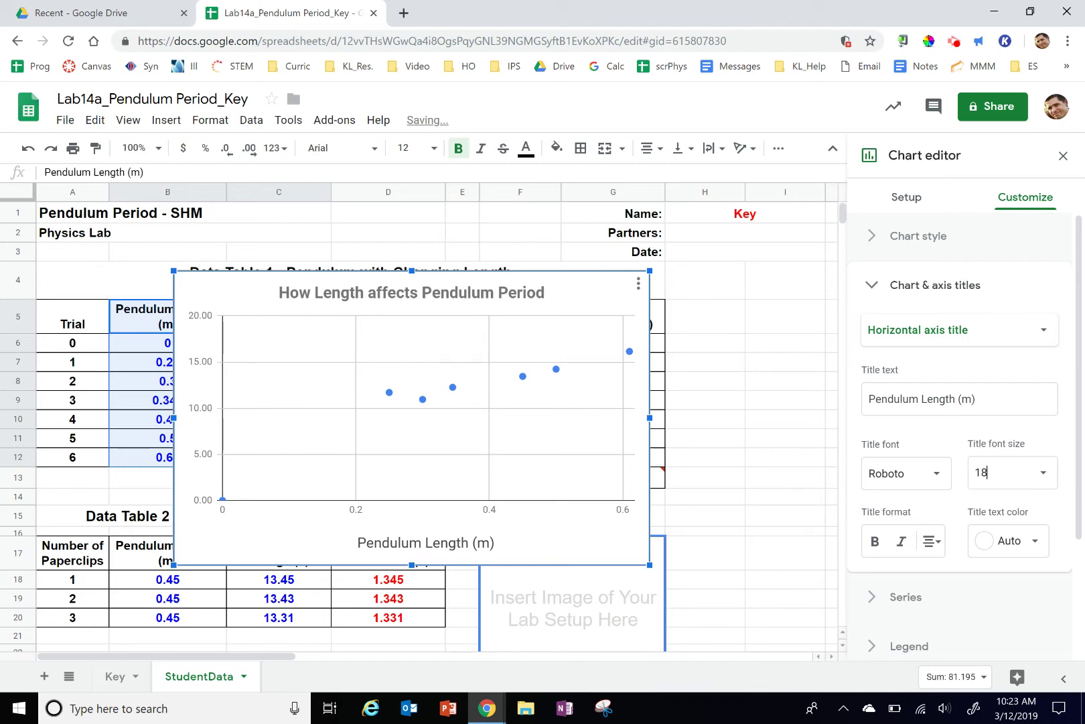
Add the vertical axis title "Period (s)" with a font size of 18.
click(1042, 330)
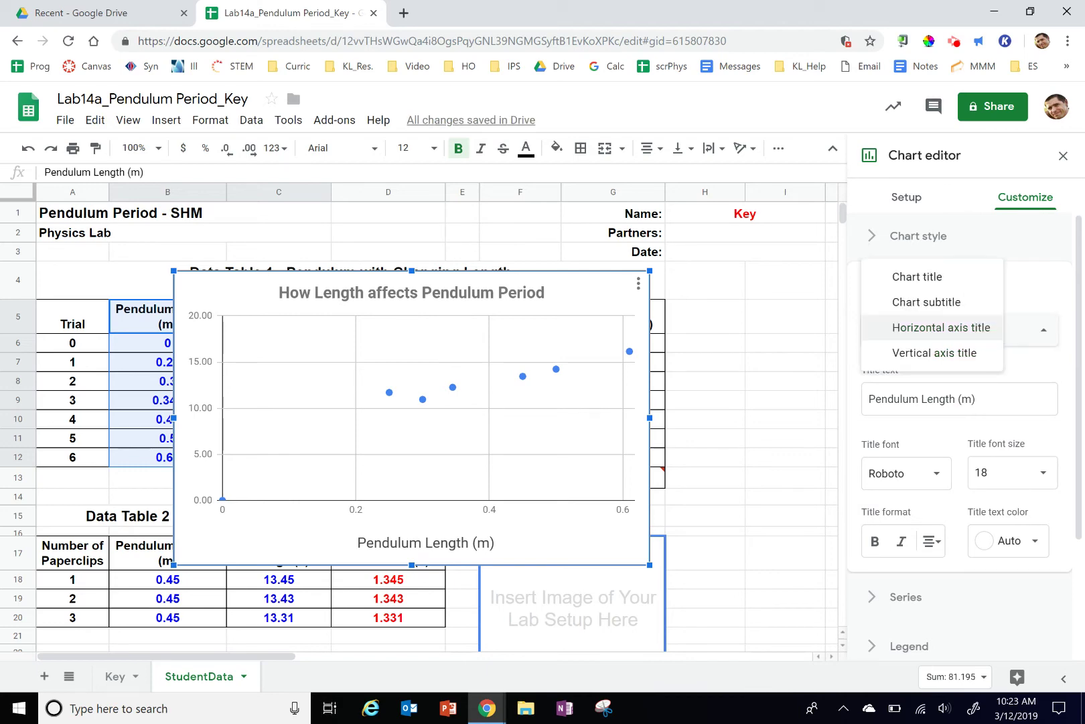
click(968, 354)
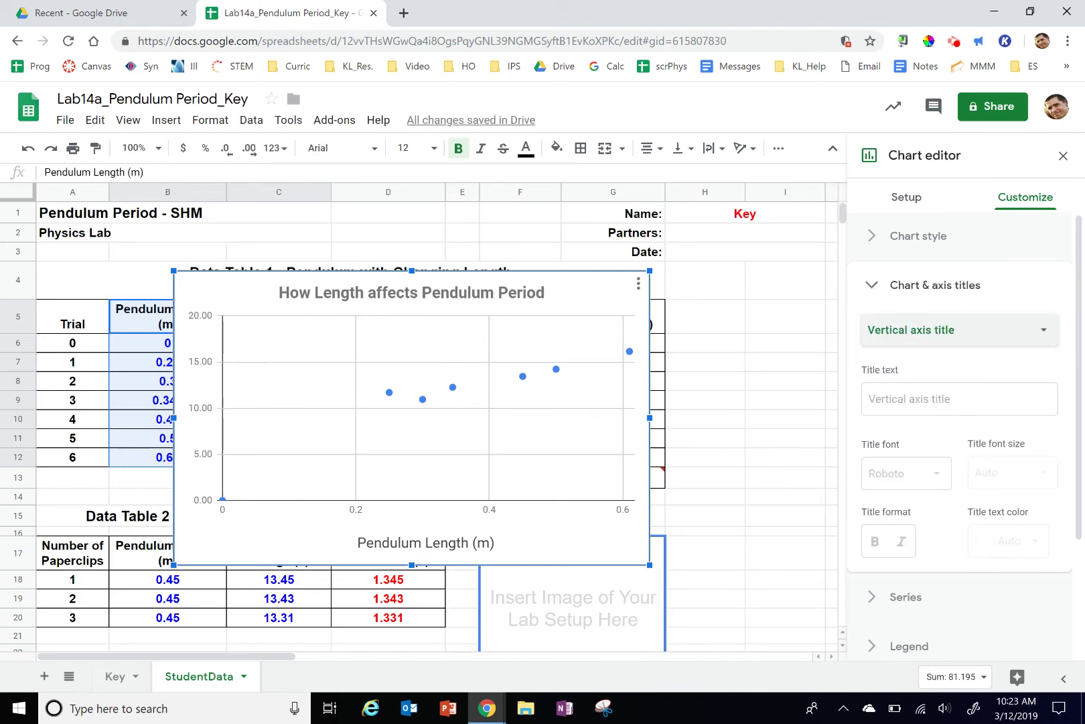
click(959, 399)
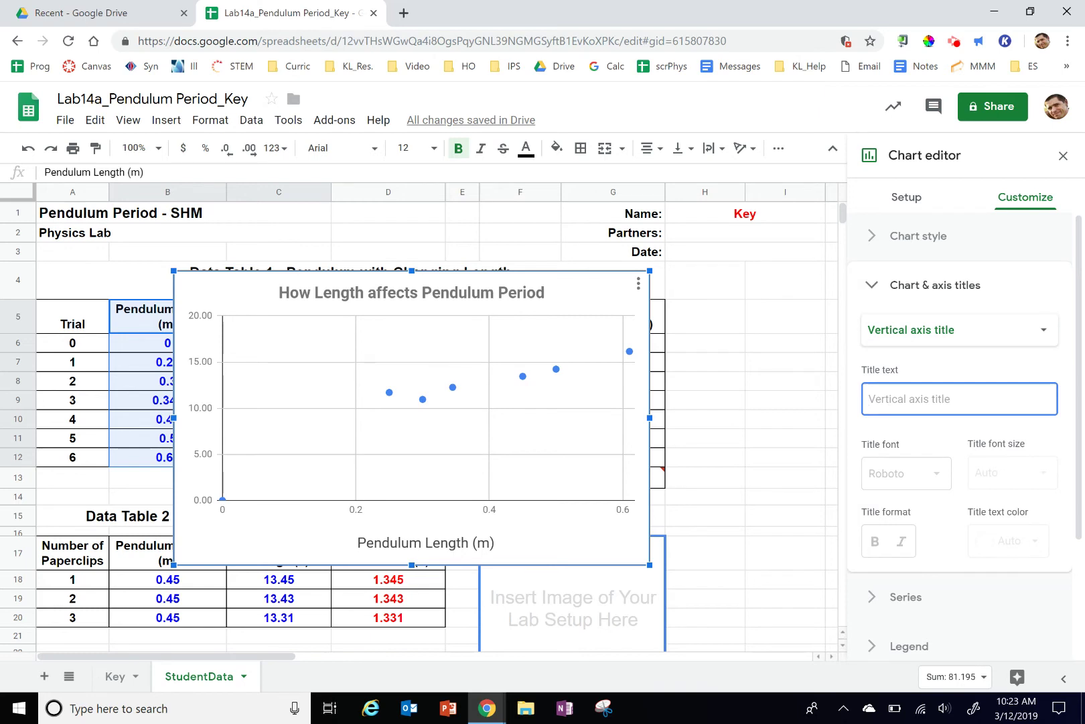
text(Period ()
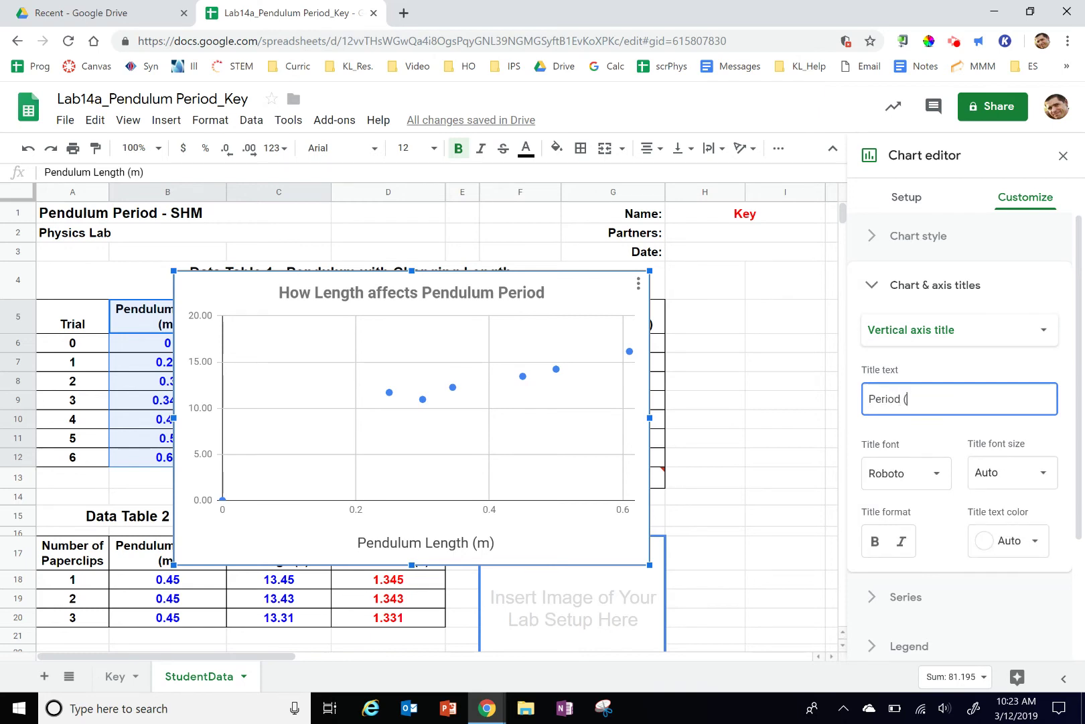
text(s))
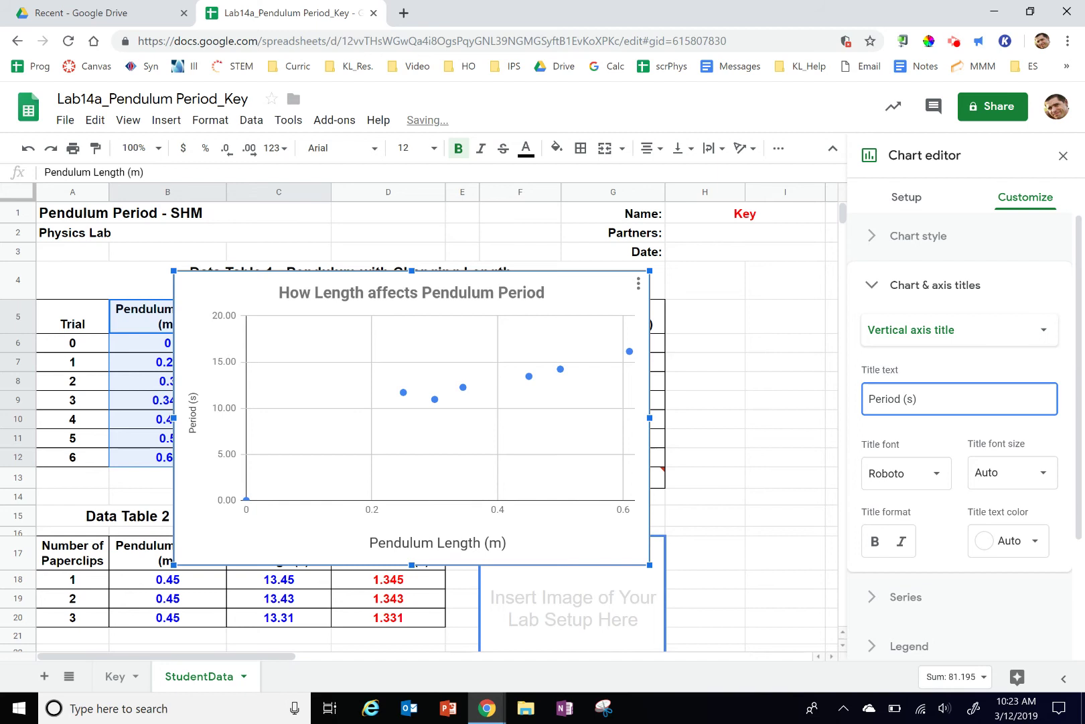
click(986, 473)
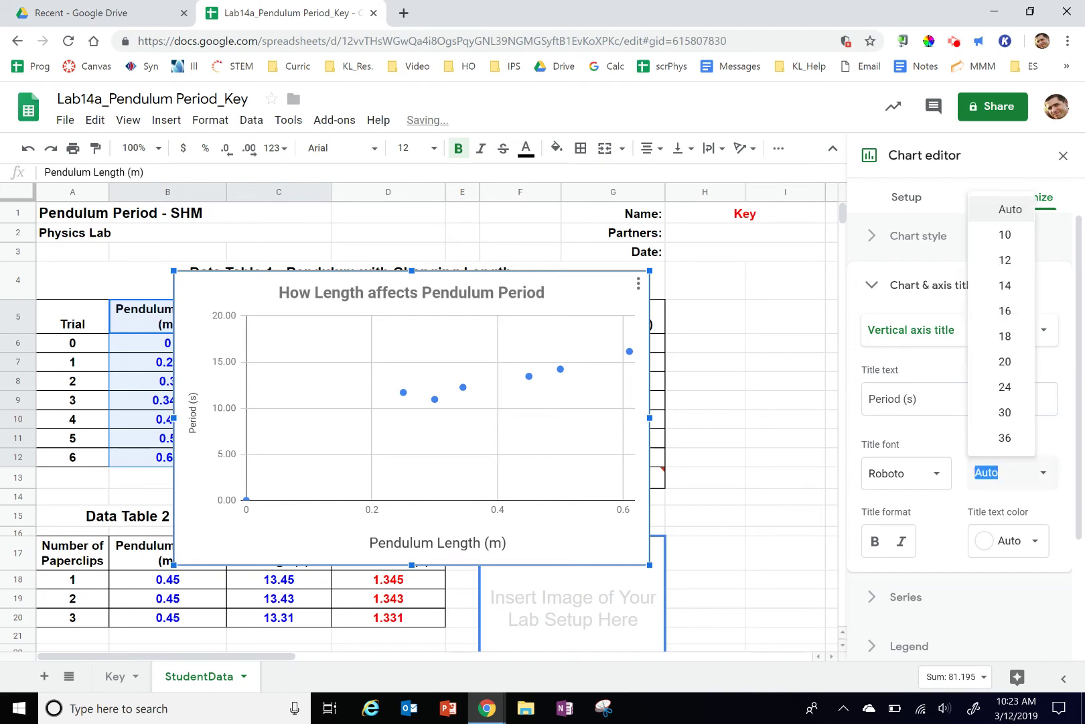
text(18)
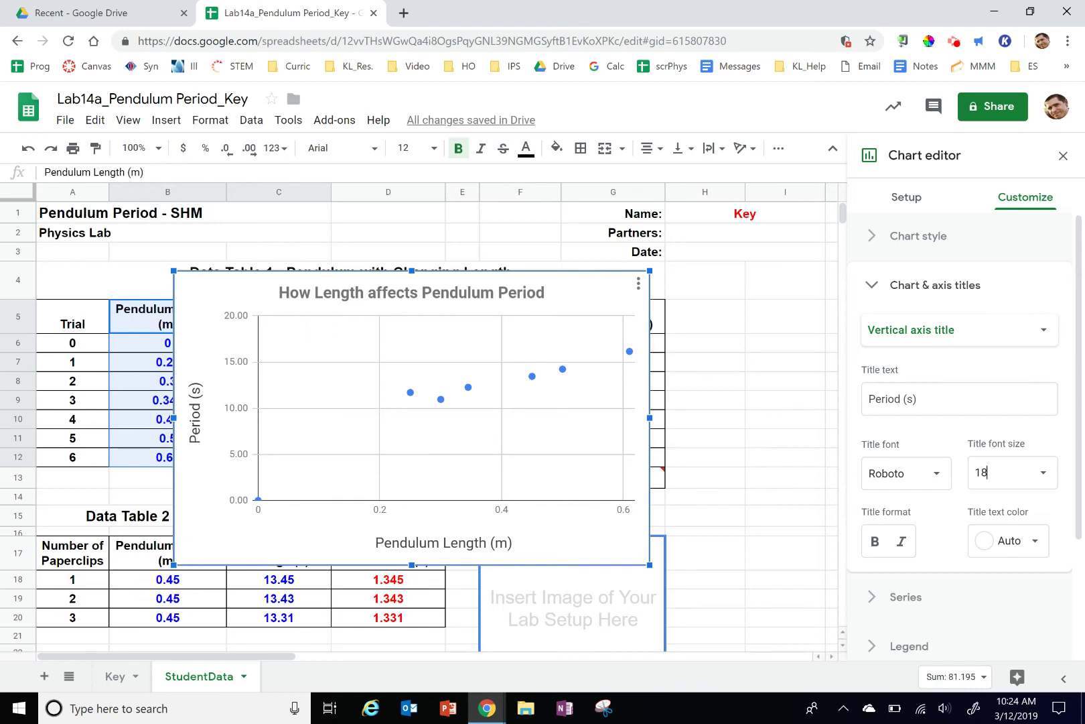
Add a trendline to the chart's "Time for 10 Swings (s)" series.
click(871, 285)
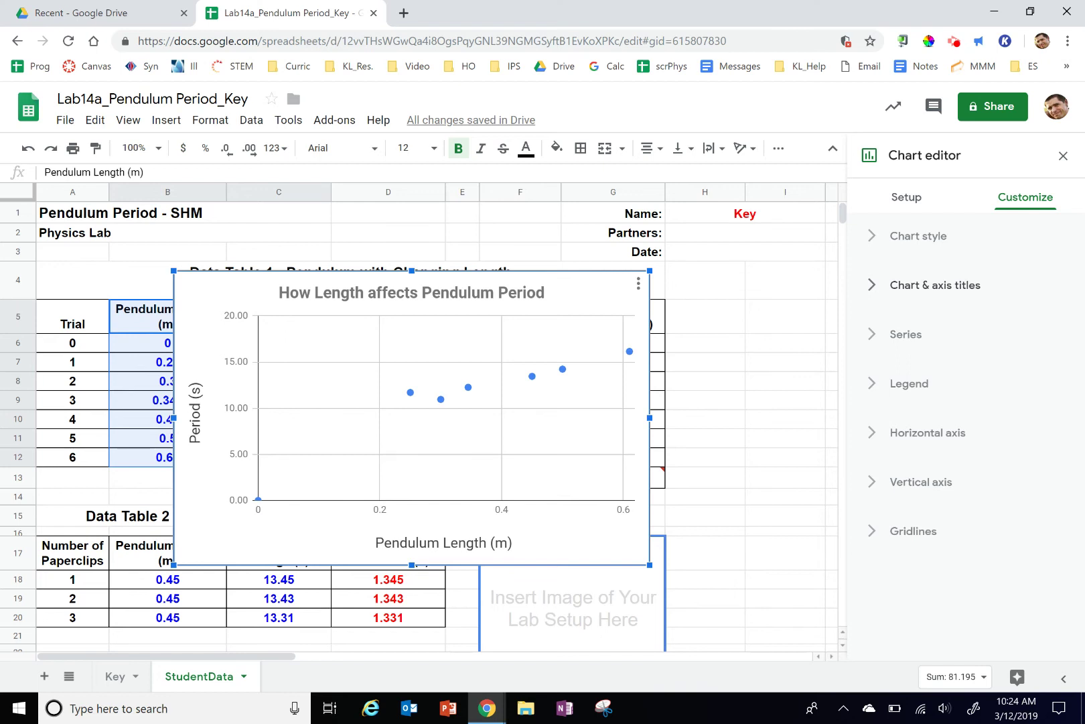
click(905, 333)
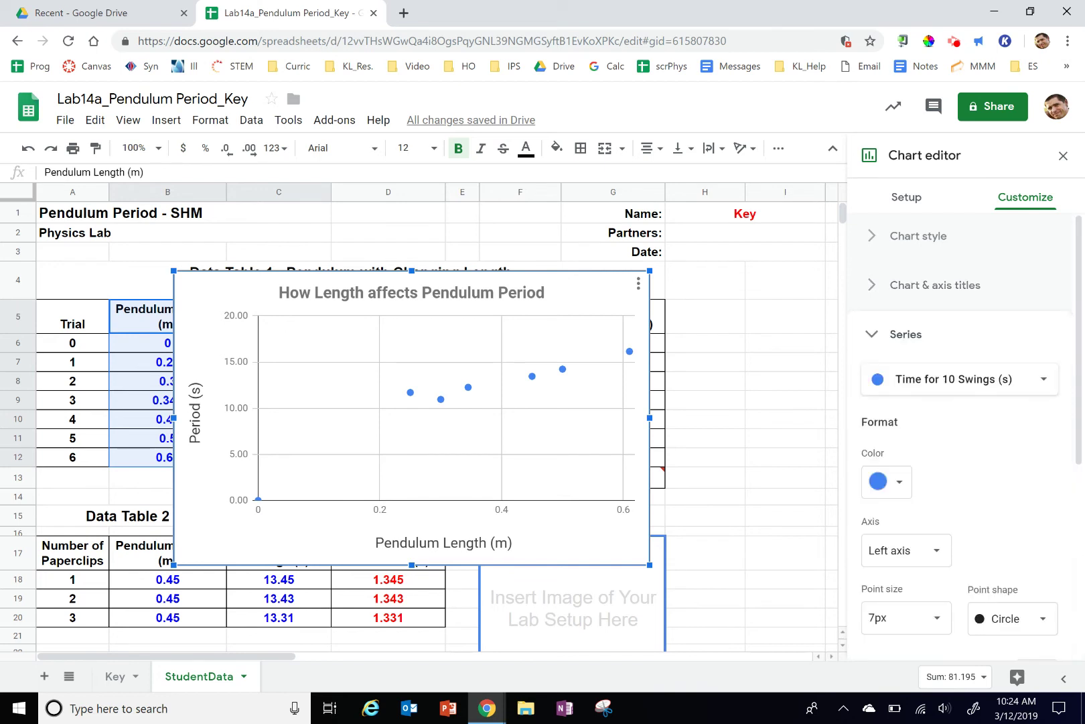
scroll(966, 436, down, 4)
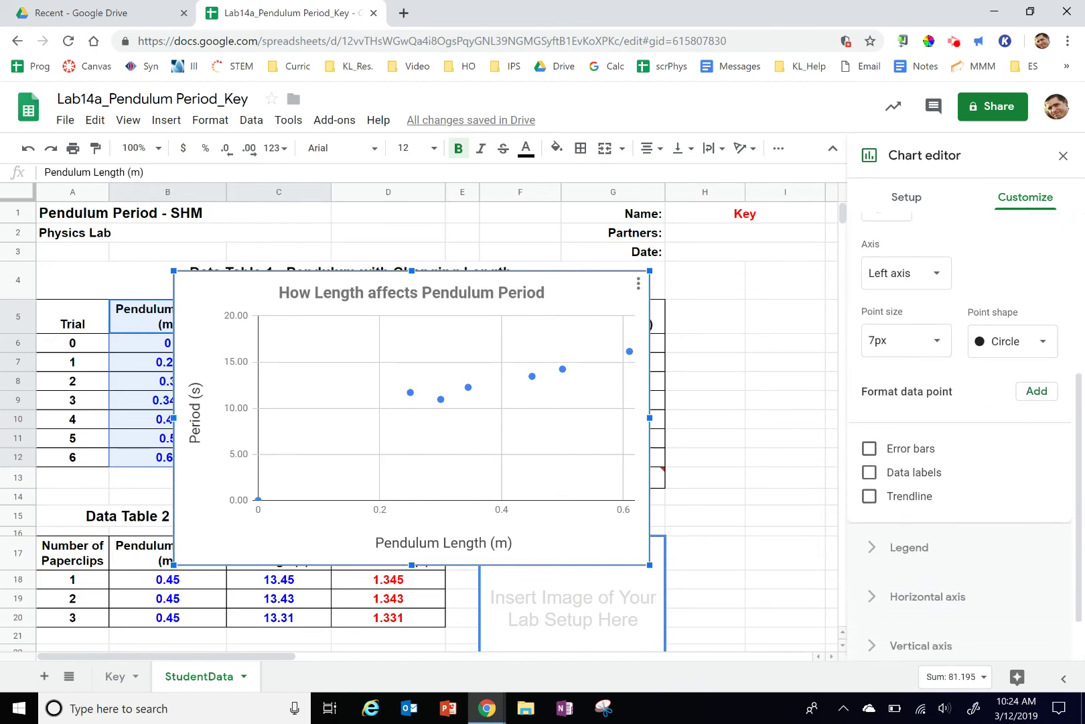
click(869, 496)
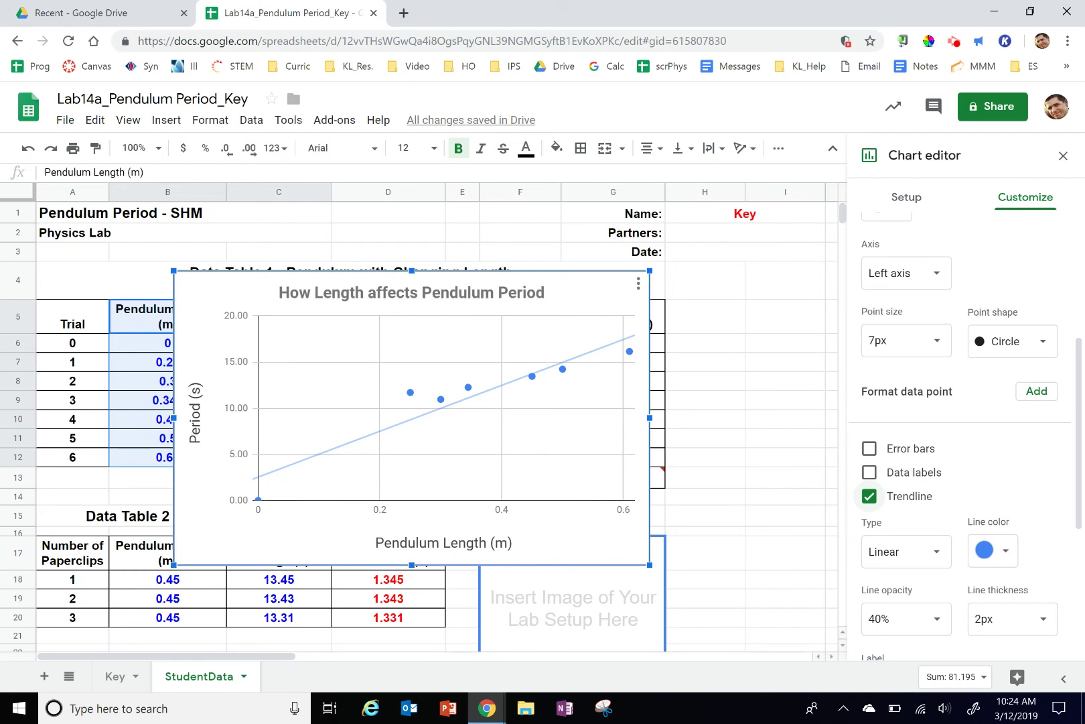
Try the Exponential, Polynomial, Logarithmic, Power Series and Moving Average trendline types on the series.
click(906, 551)
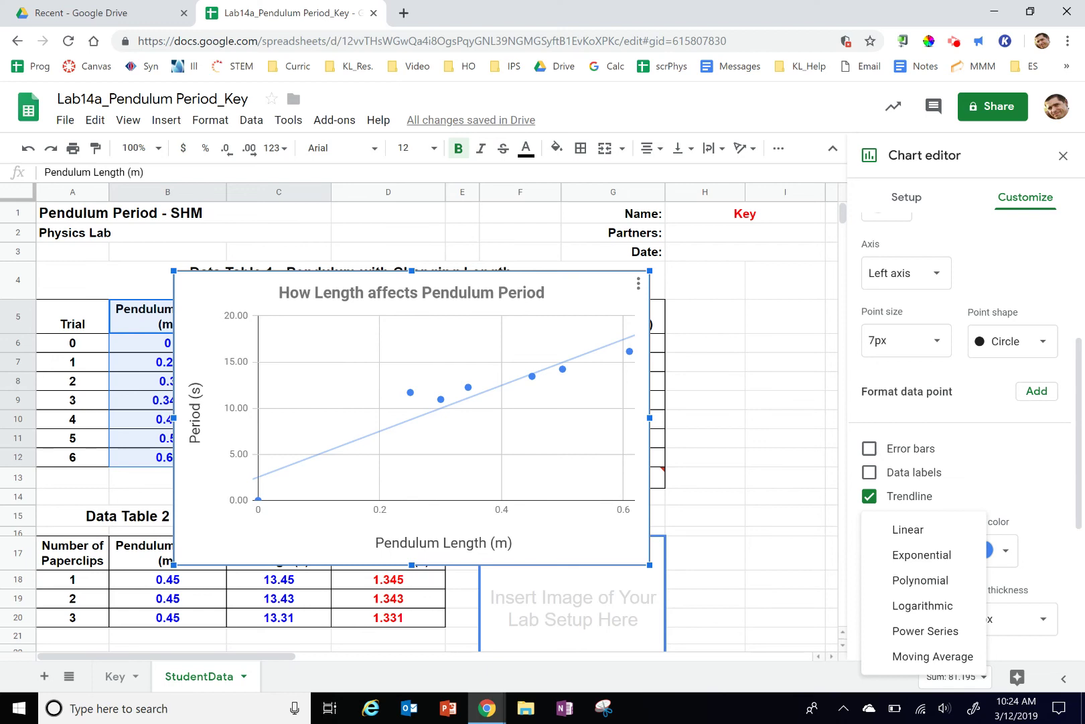
click(922, 554)
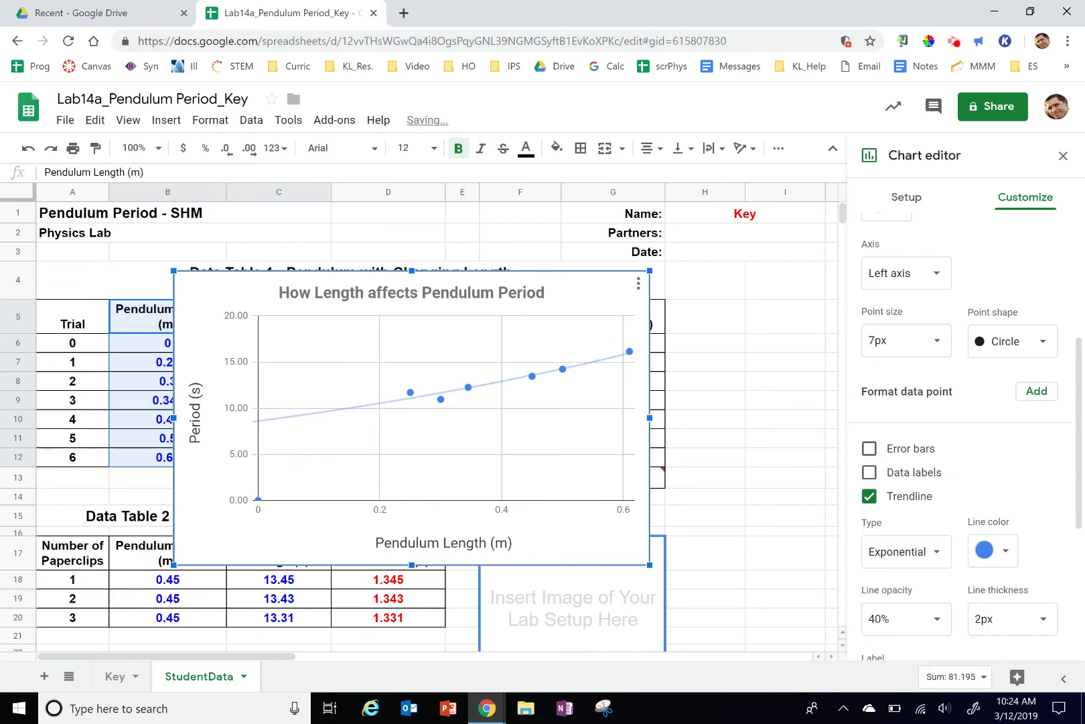
click(922, 552)
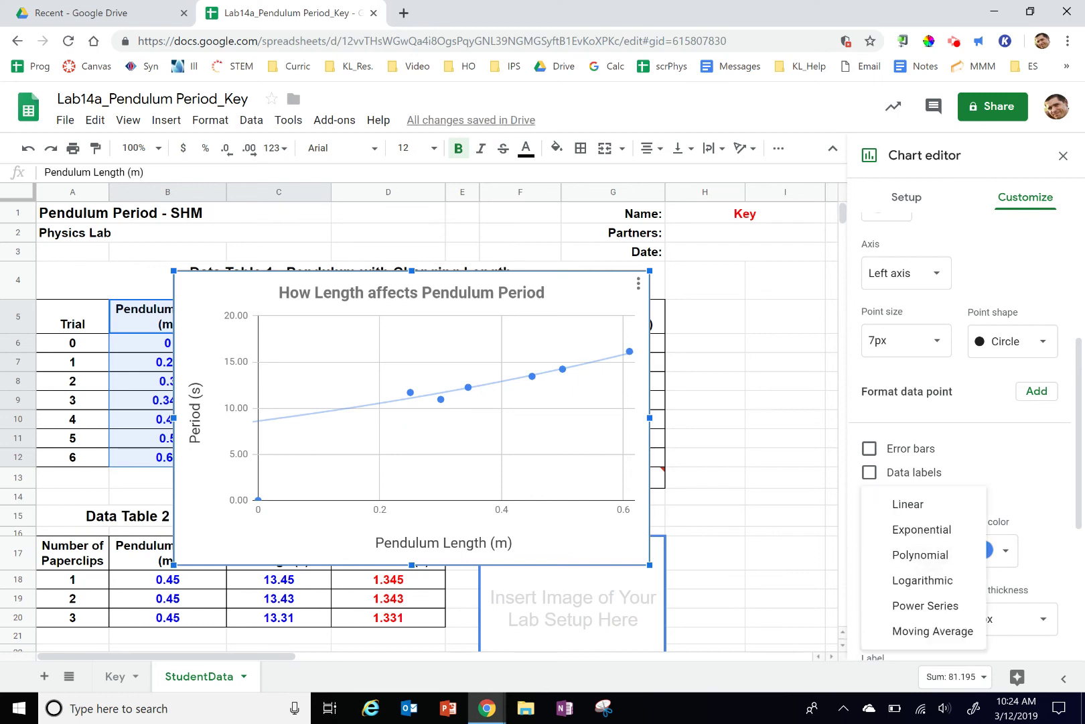
click(921, 555)
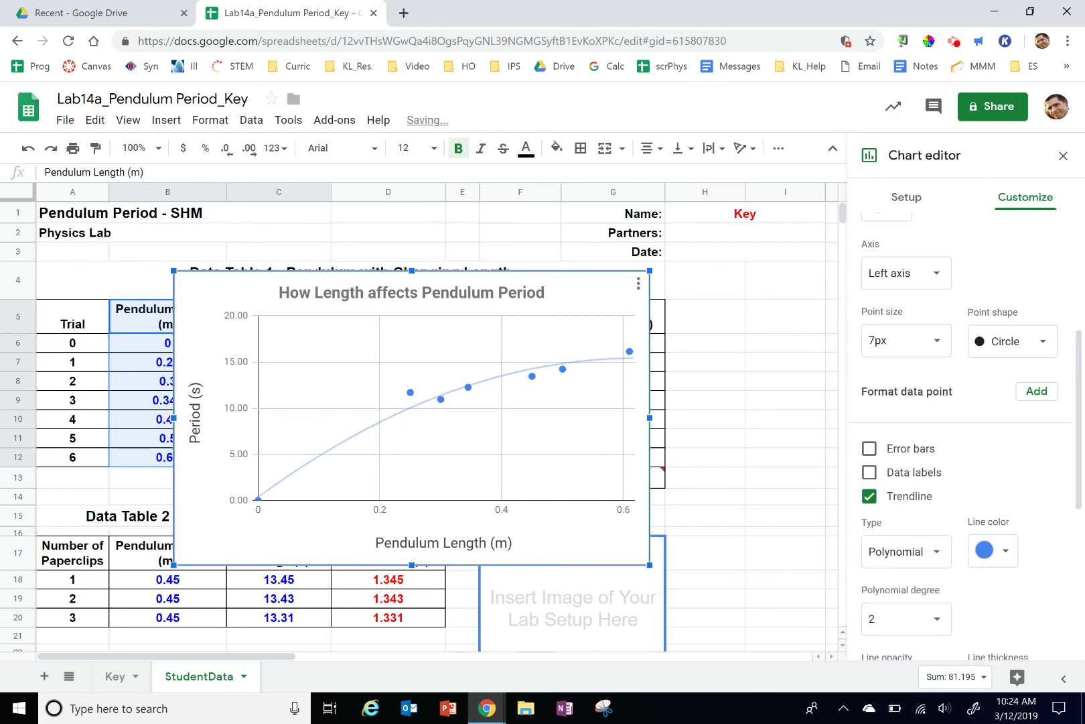
click(920, 552)
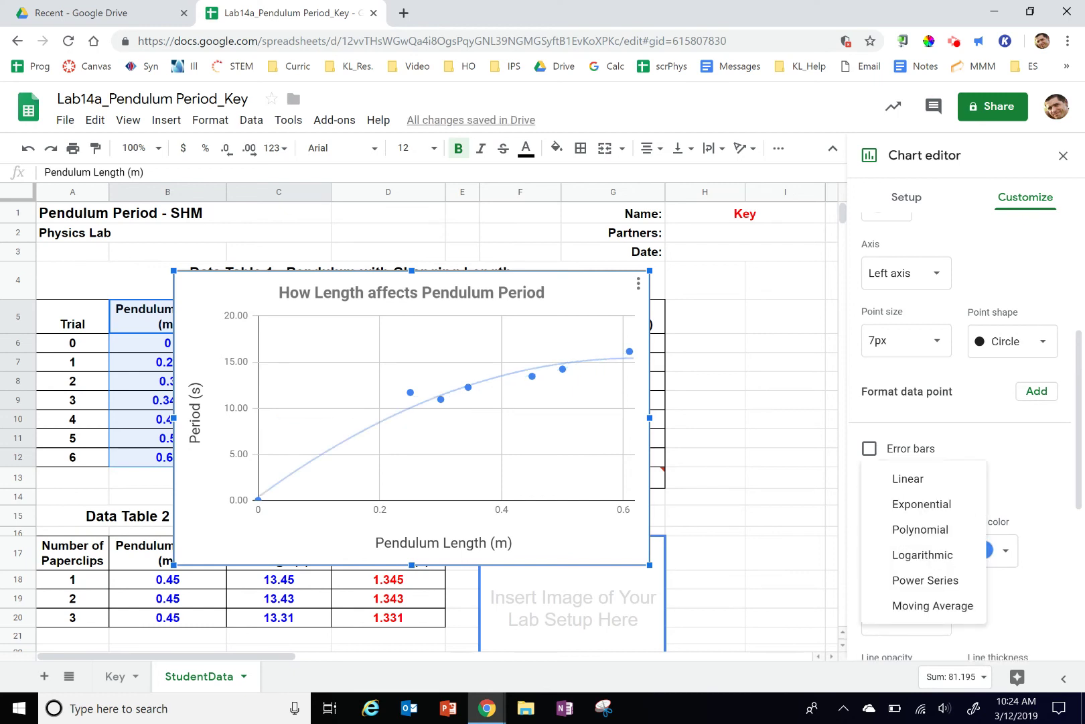
click(923, 555)
click(921, 552)
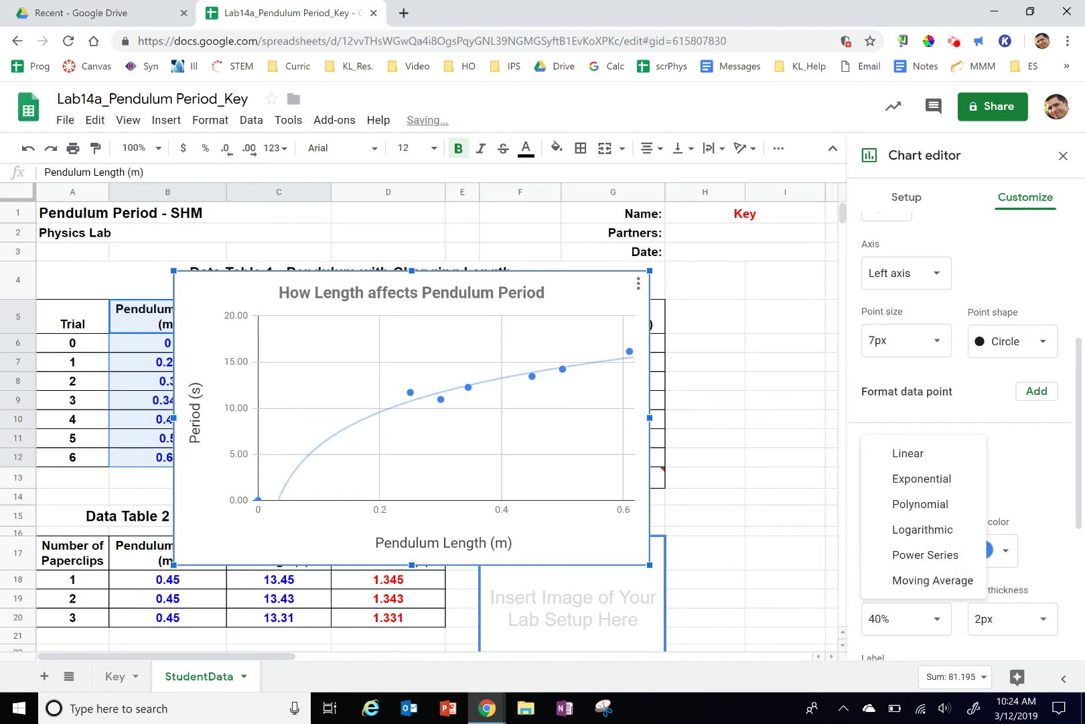
click(925, 554)
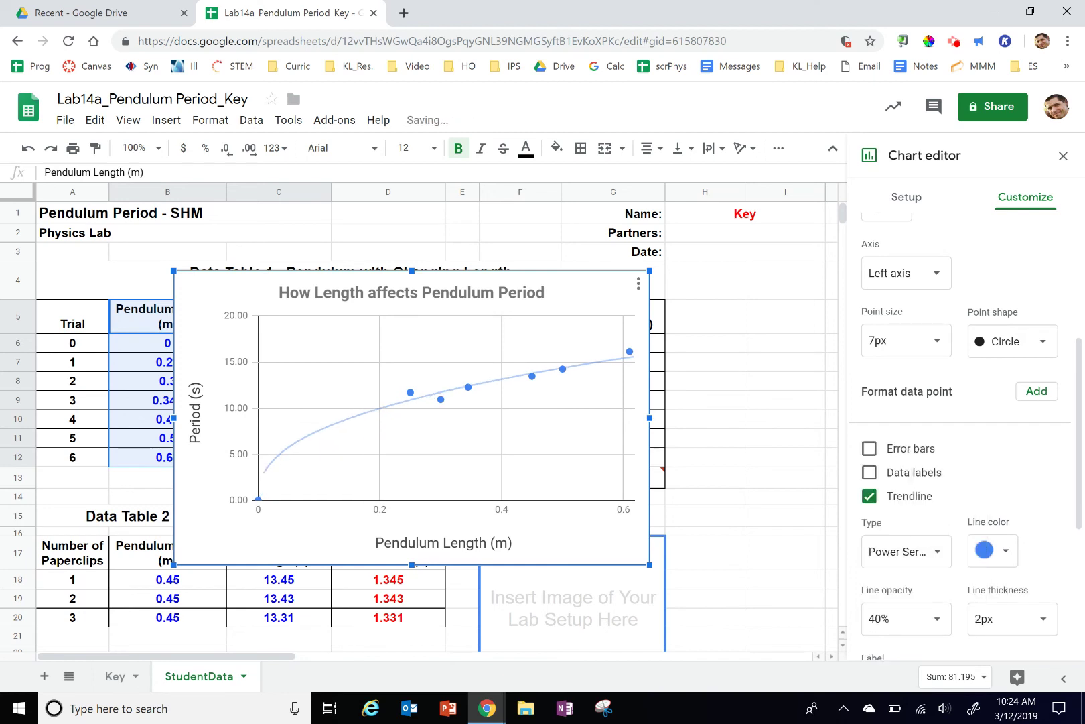
click(925, 554)
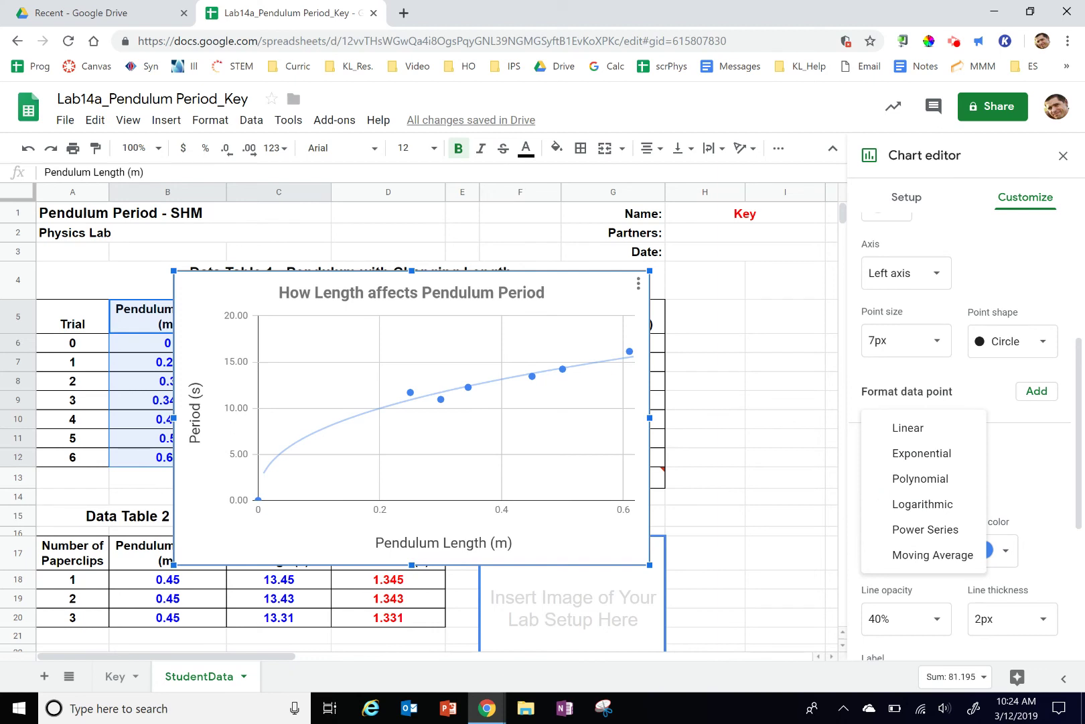
click(932, 554)
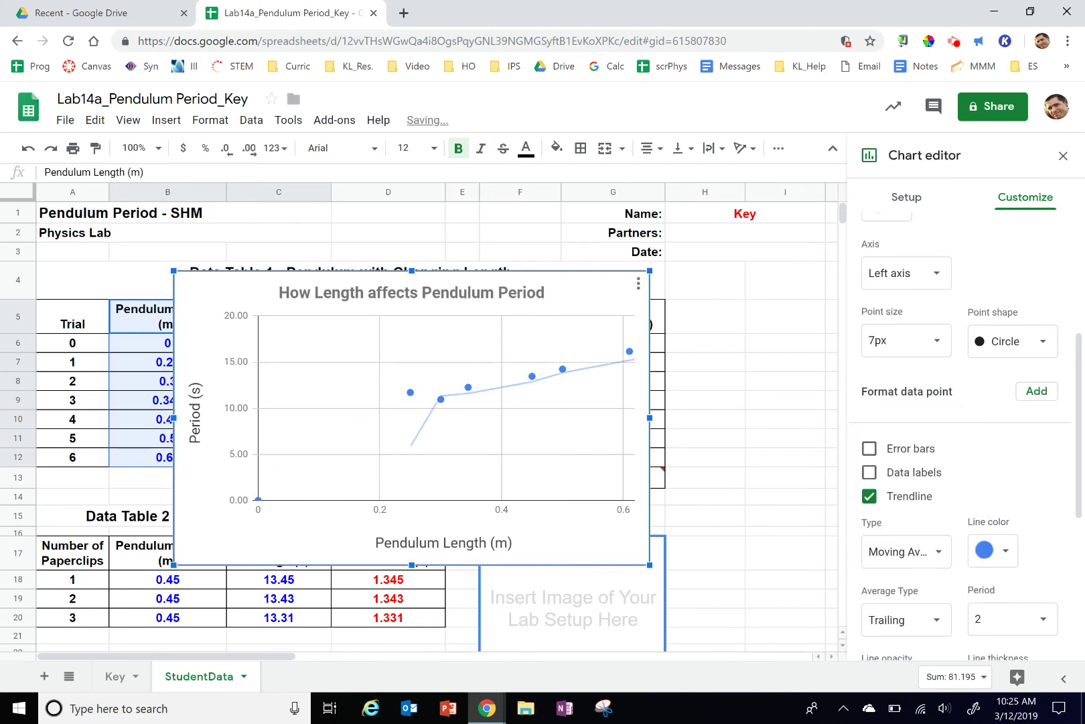
Set the series trendline type to Polynomial.
click(931, 553)
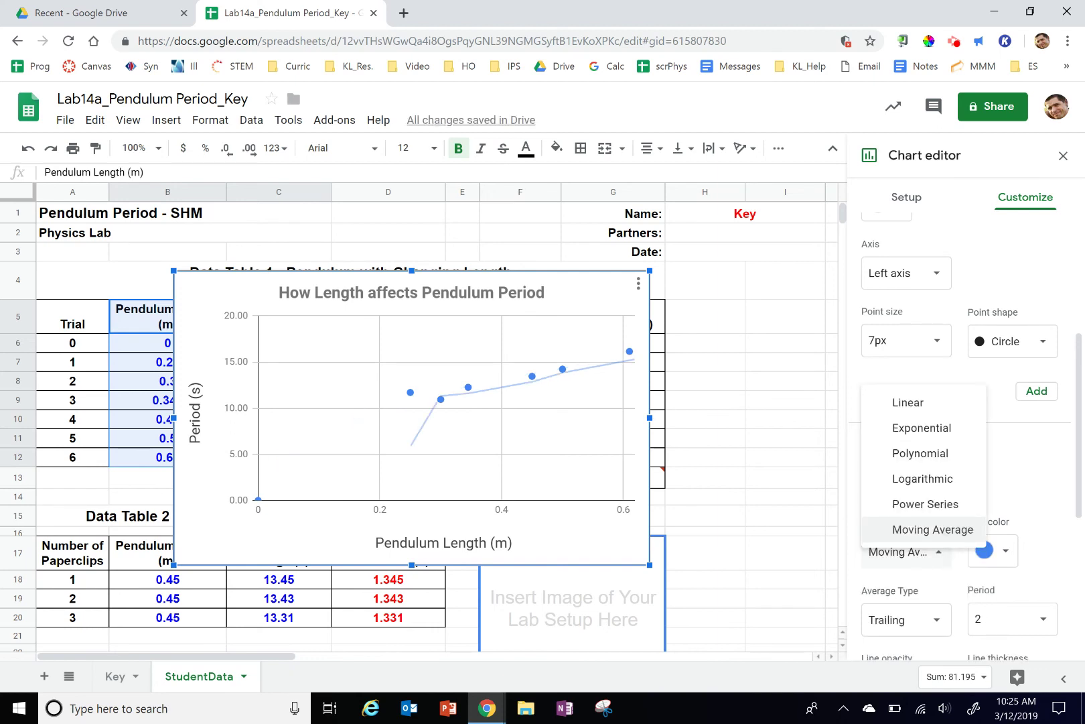
click(921, 453)
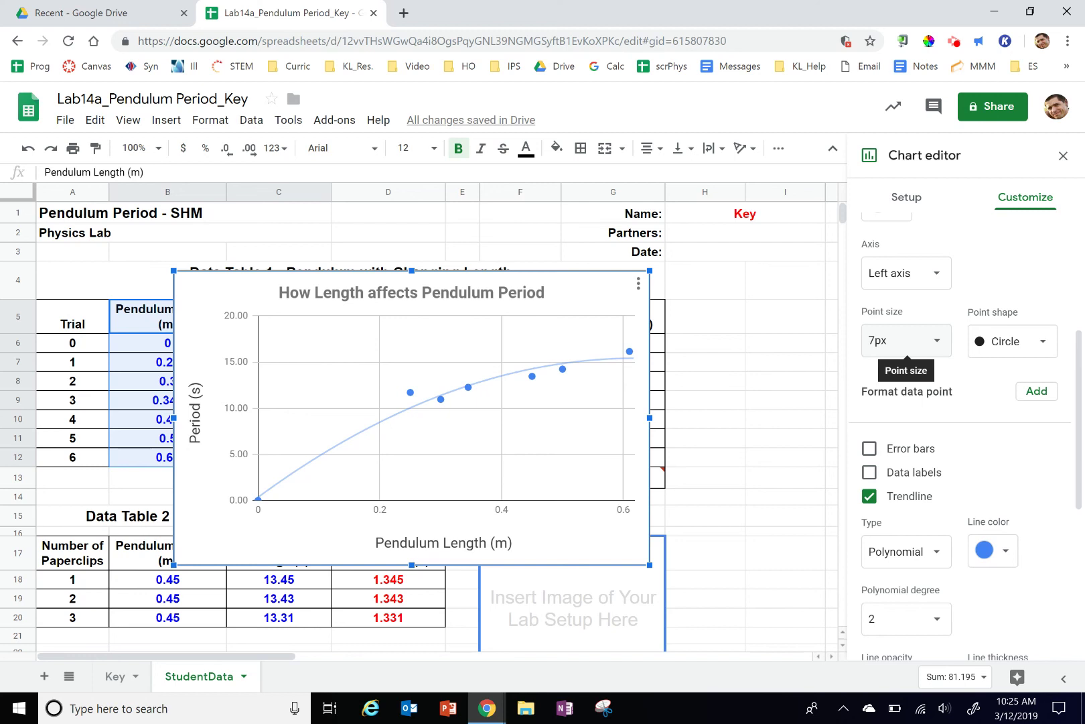
Switch to the other Google Chrome window that holds an empty new tab.
mouse_move(486, 708)
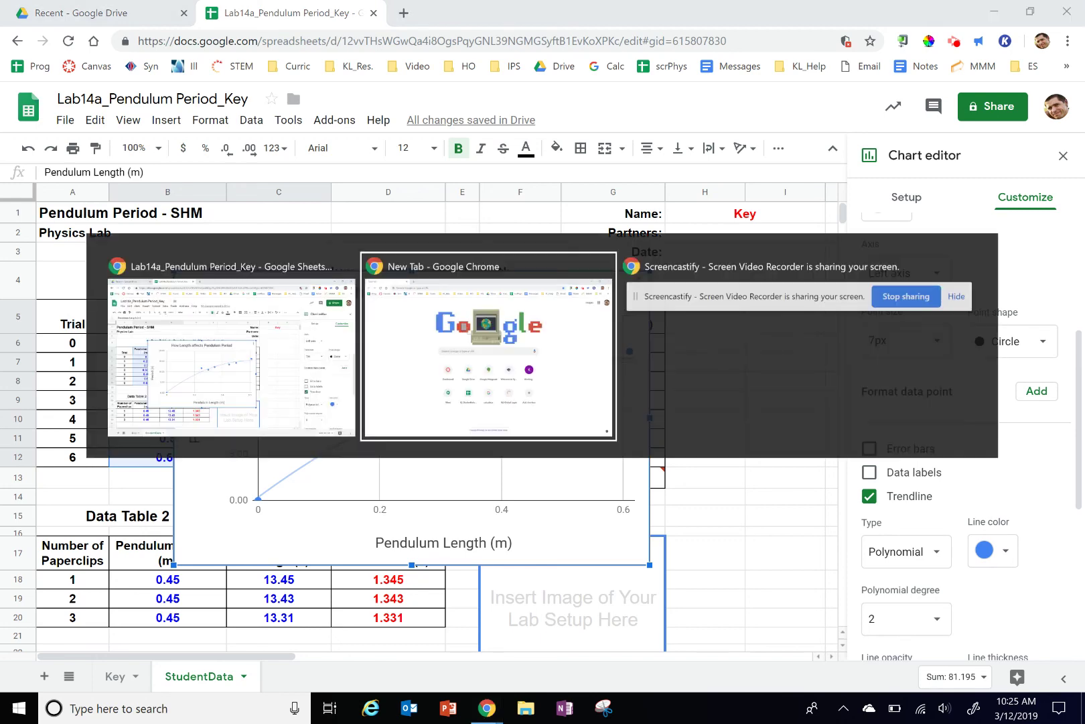
click(488, 345)
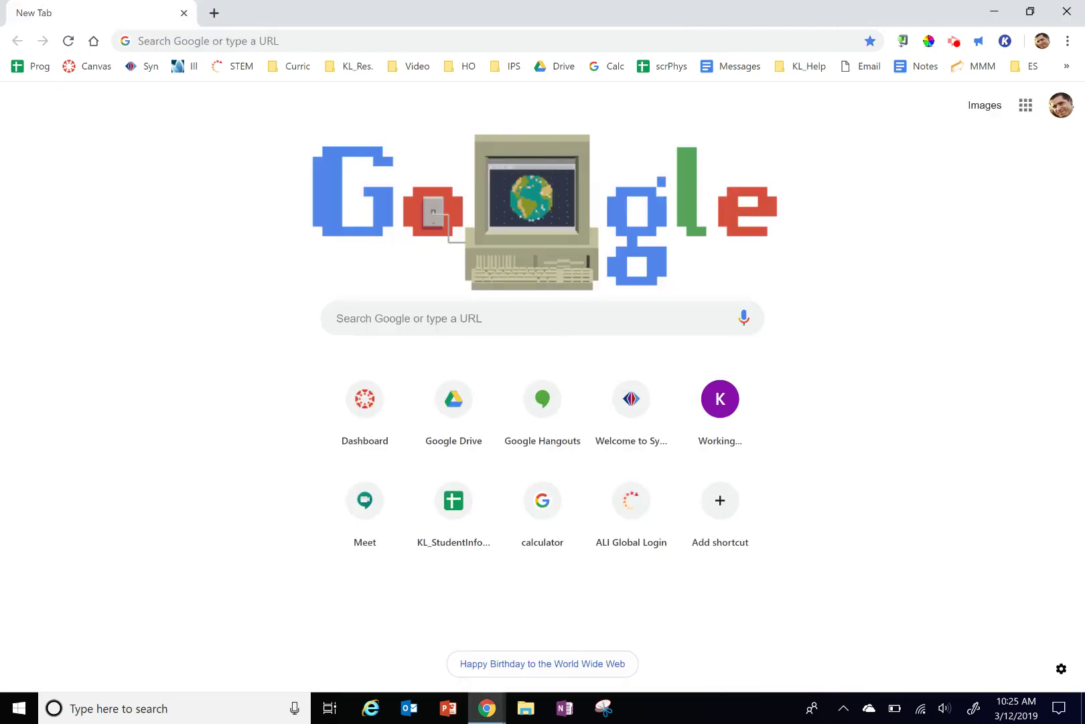